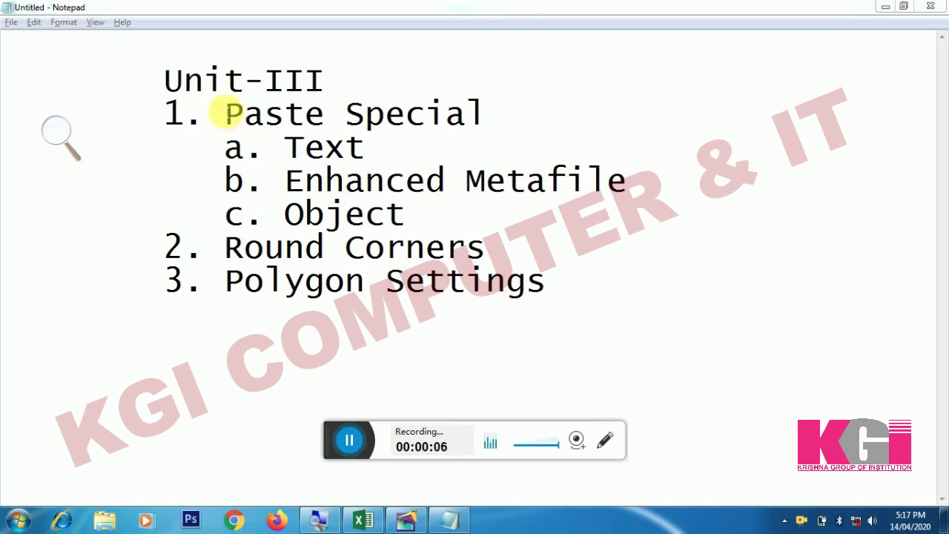
# Highlight the Paste Special item in the Notepad outline and switch to PageMaker
pyautogui.moveTo(227, 113); pyautogui.dragTo(529, 113)
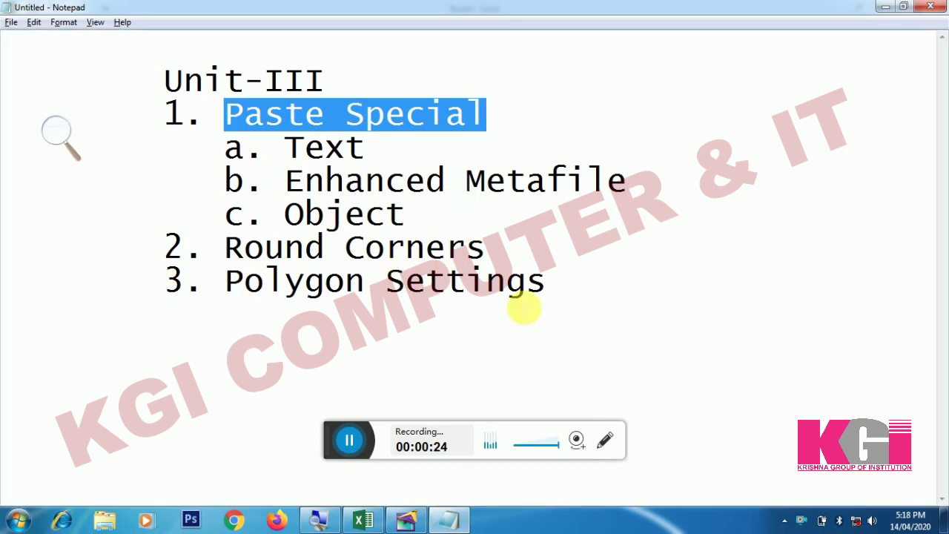
pyautogui.click(408, 521)
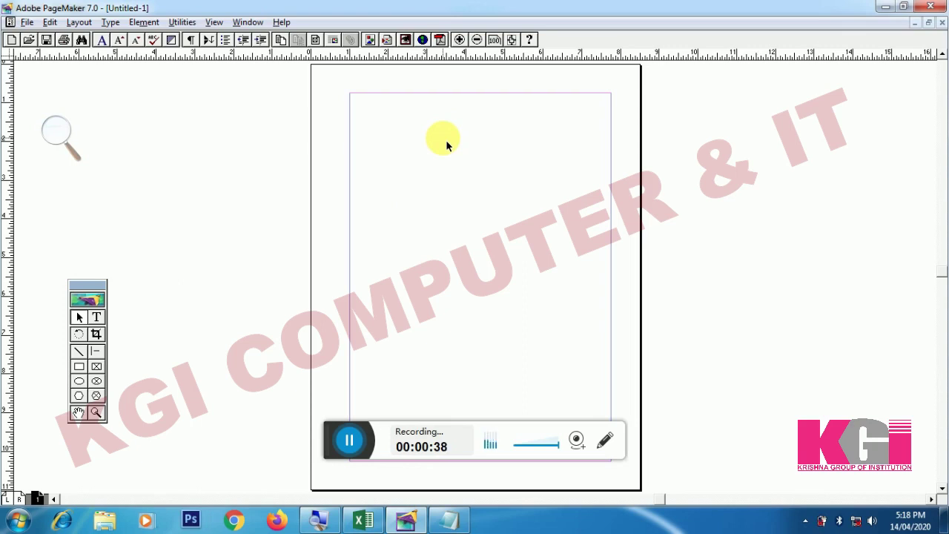
# Switch to Excel and copy the numbered weekday table in C5:D11
pyautogui.click(362, 523)
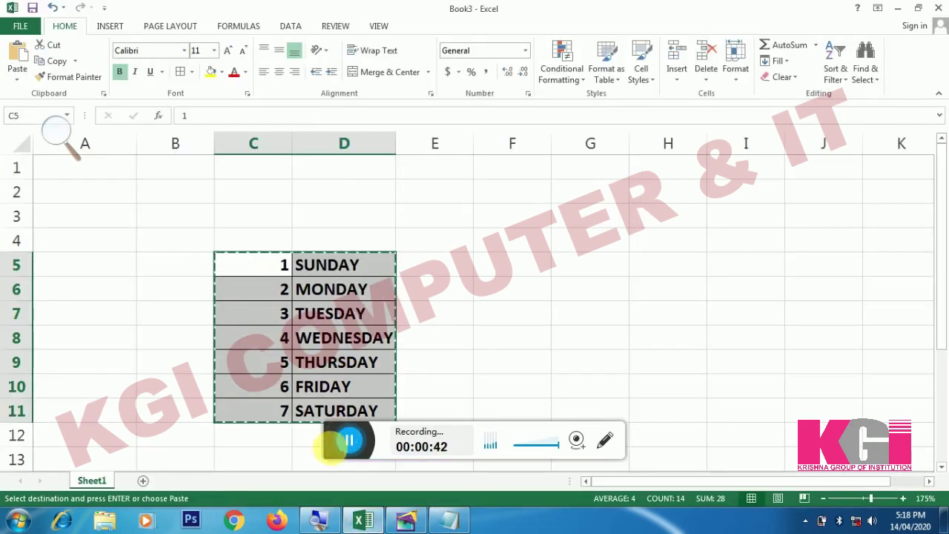
pyautogui.moveTo(405, 421); pyautogui.dragTo(623, 200)
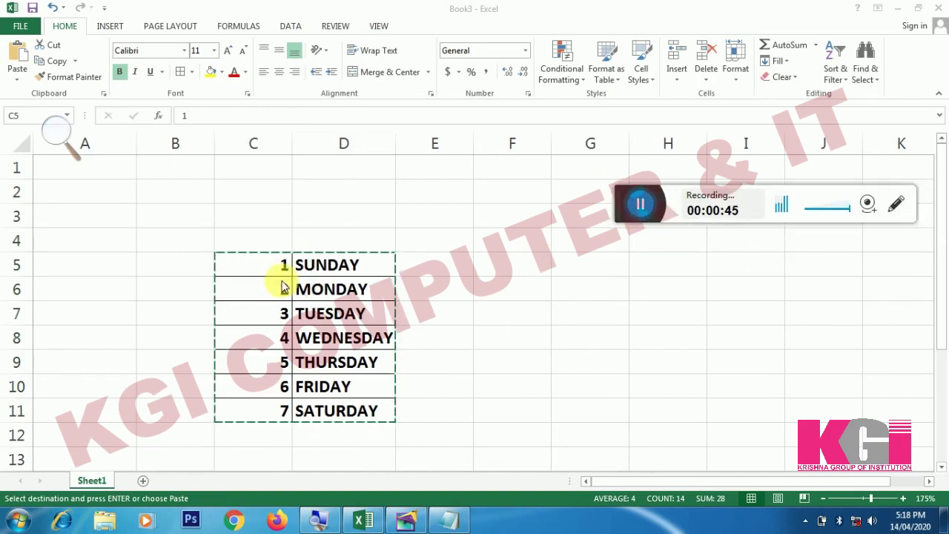
pyautogui.click(313, 267)
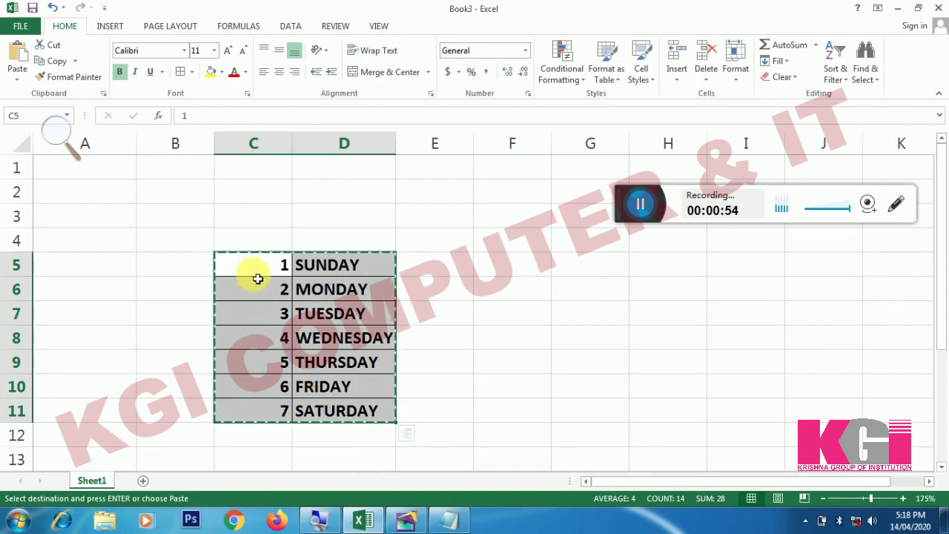
pyautogui.click(263, 339)
pyautogui.moveTo(249, 269); pyautogui.dragTo(311, 409)
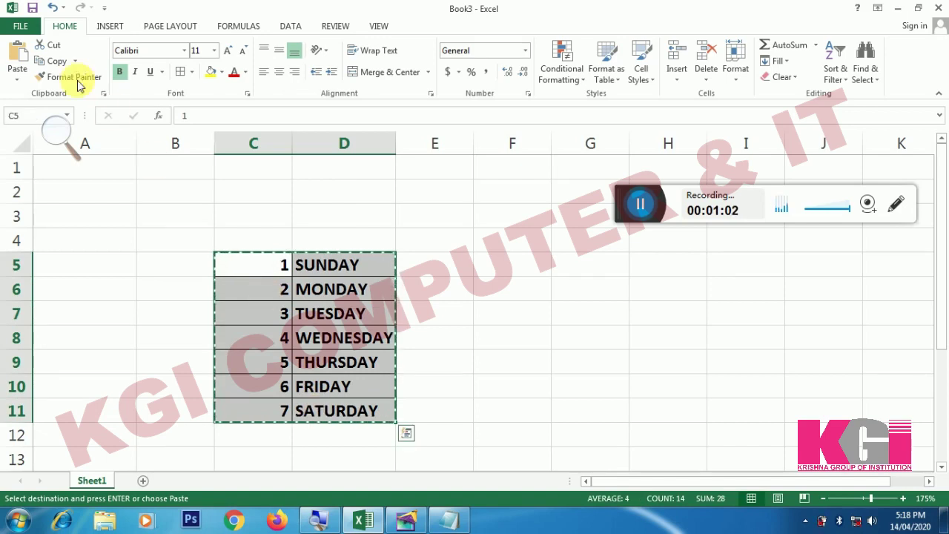
pyautogui.rightClick(293, 289)
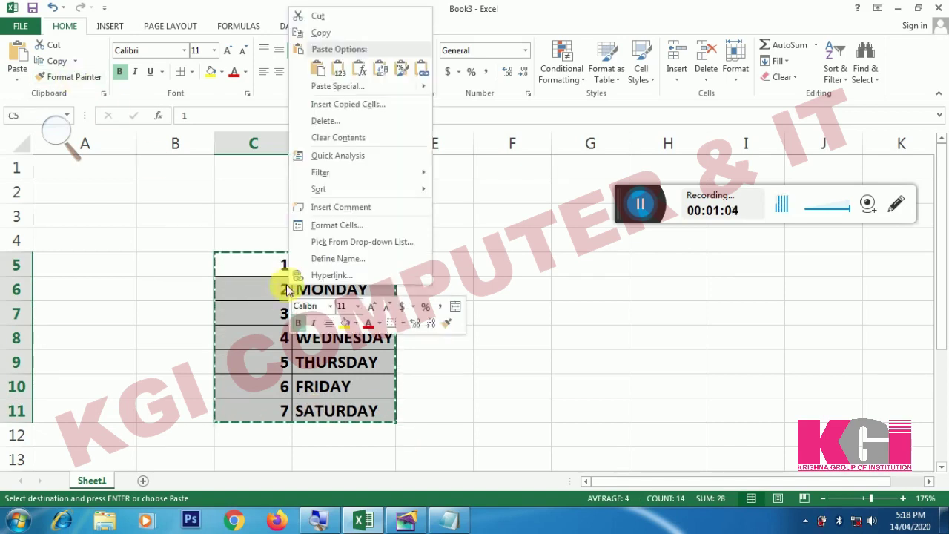
pyautogui.click(329, 37)
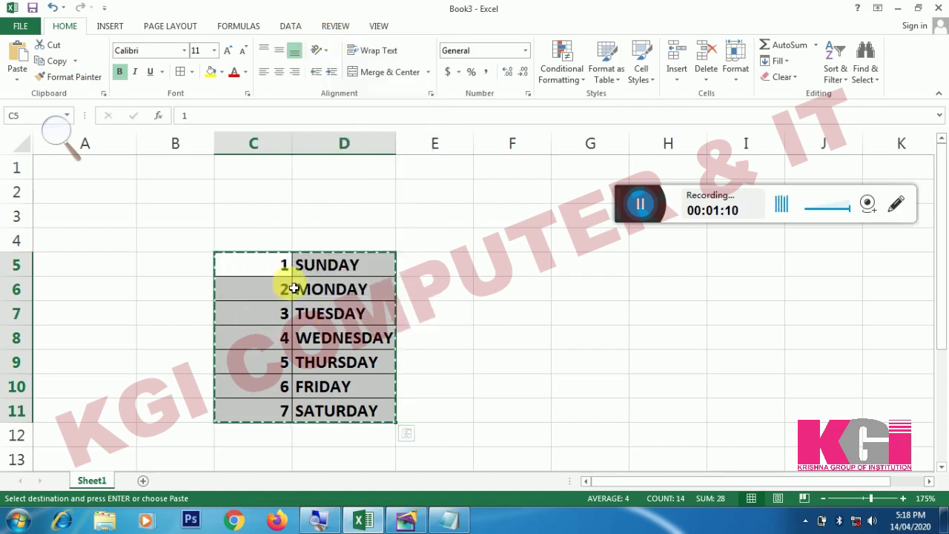
# Paste the copied weekday table into the PageMaker document with an ordinary paste and view it at actual size
pyautogui.click(405, 520)
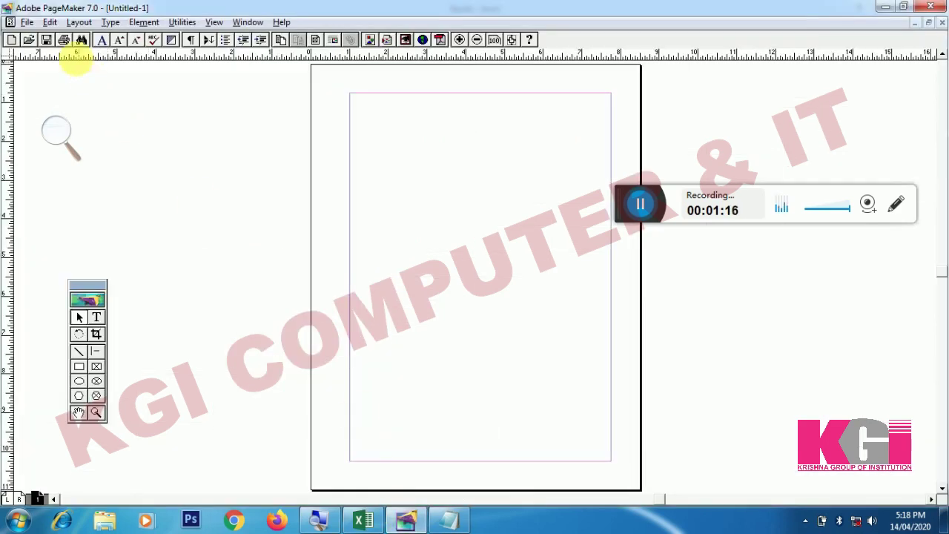
pyautogui.click(50, 22)
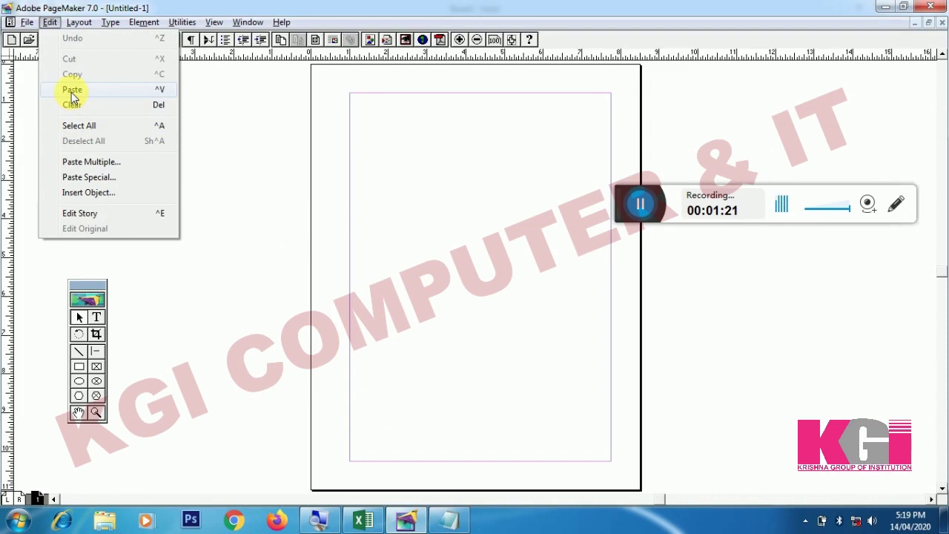
pyautogui.click(71, 92)
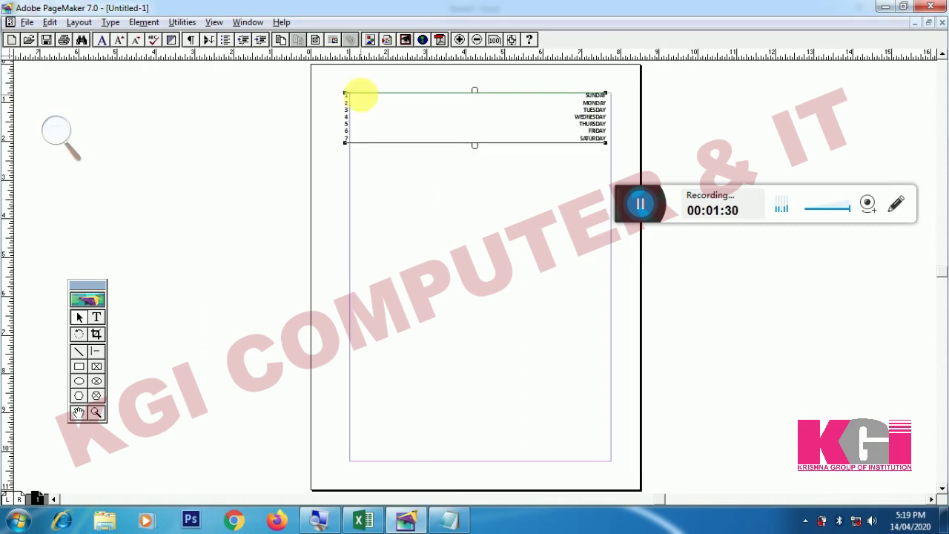
pyautogui.rightClick(362, 95)
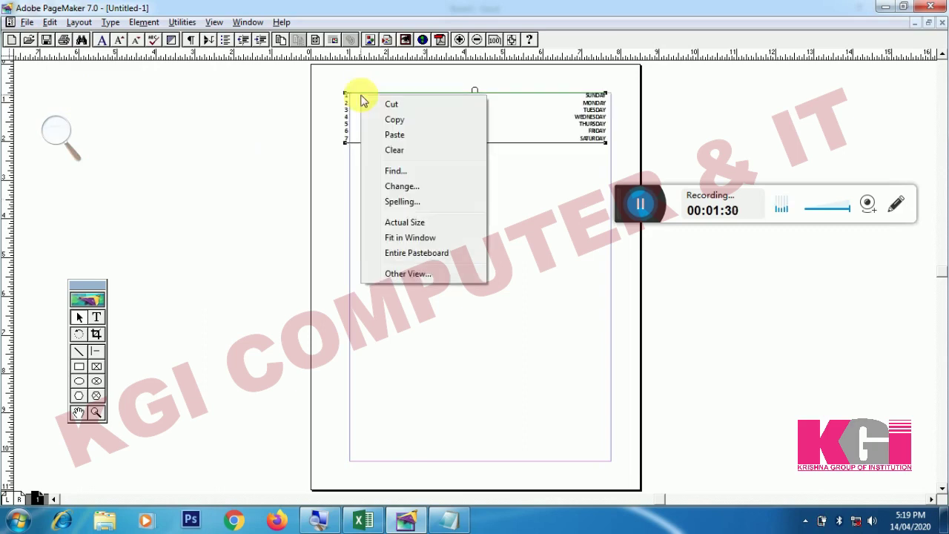
pyautogui.click(404, 228)
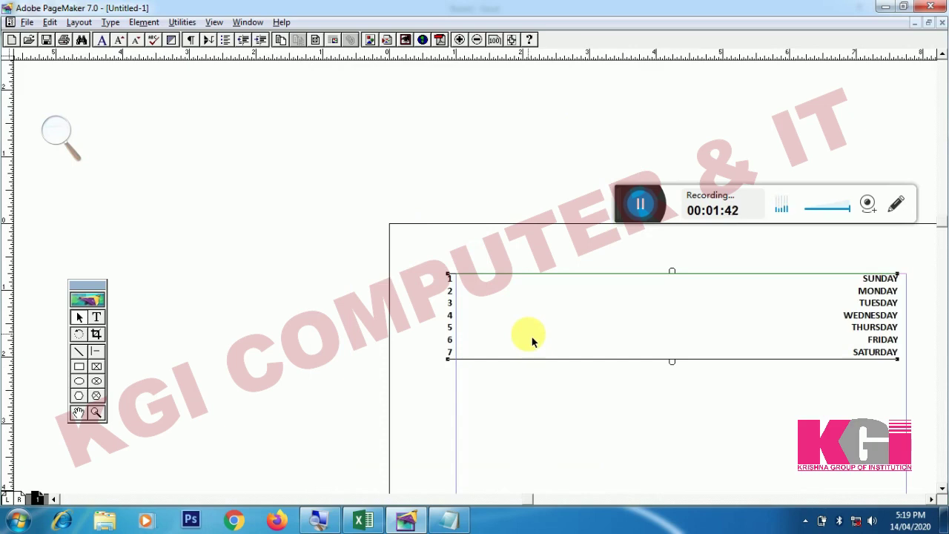
# Delete the pasted weekday text block from the page
pyautogui.click(532, 338)
pyautogui.press('Delete')
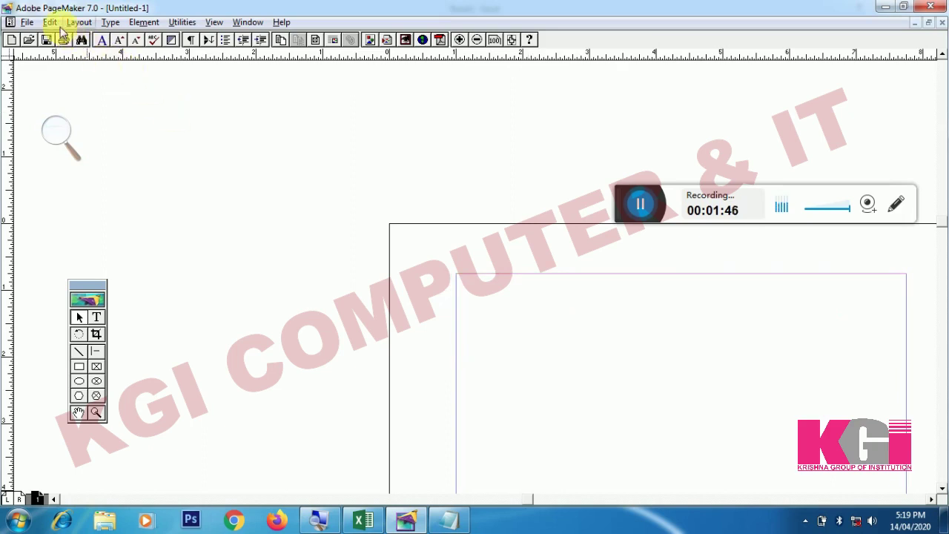
# Highlight the Text item under Paste Special in the Notepad outline and return to PageMaker
pyautogui.click(445, 519)
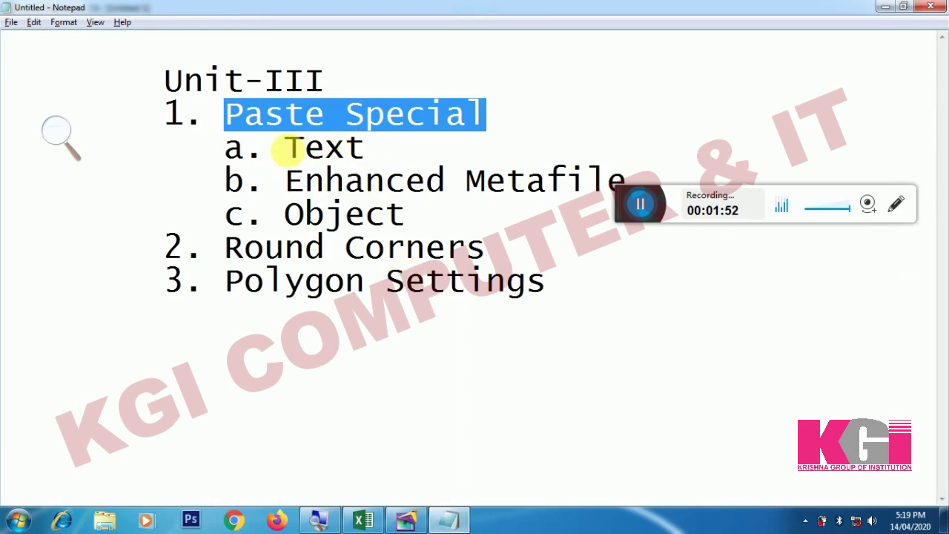
pyautogui.moveTo(285, 151); pyautogui.dragTo(365, 148)
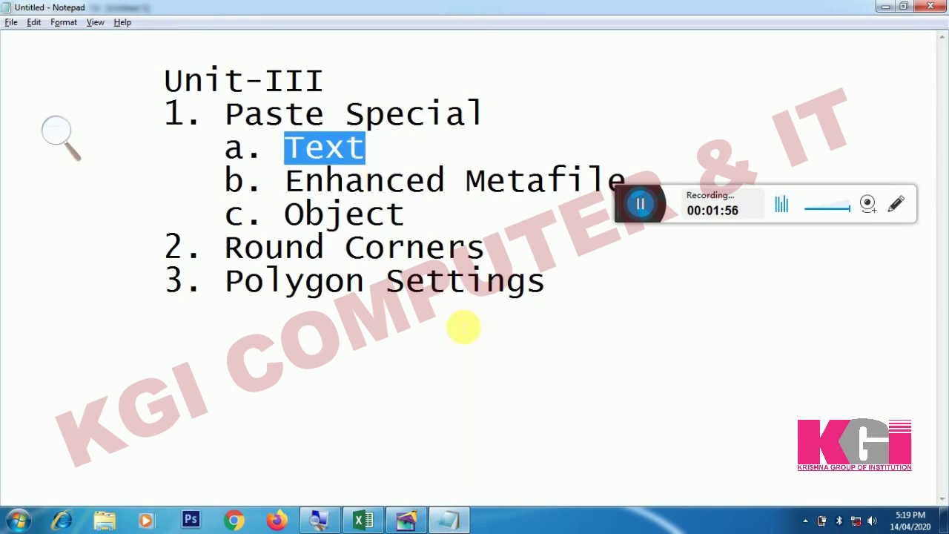
pyautogui.click(421, 518)
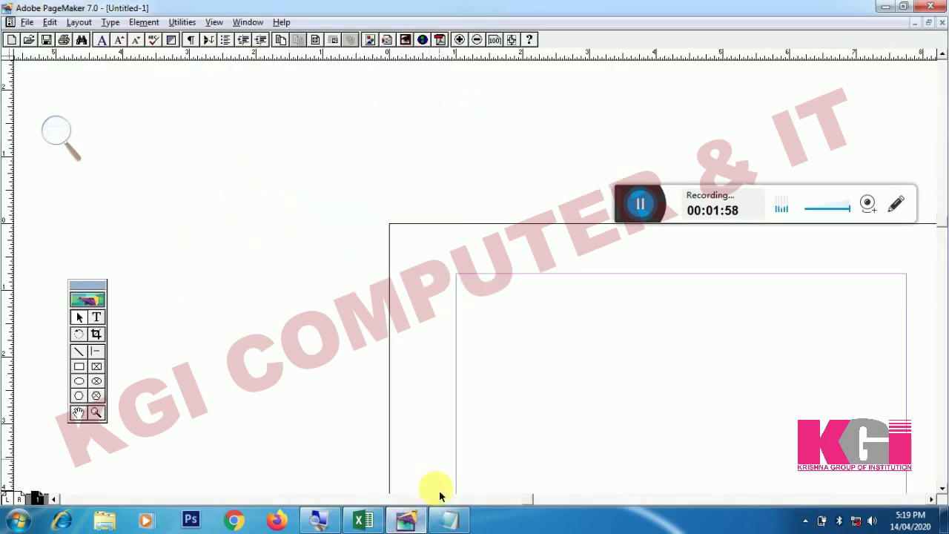
# Select the weekday table C5:D11 in Excel and insert it into PageMaker through Paste Special as Rich Text Format
pyautogui.click(378, 517)
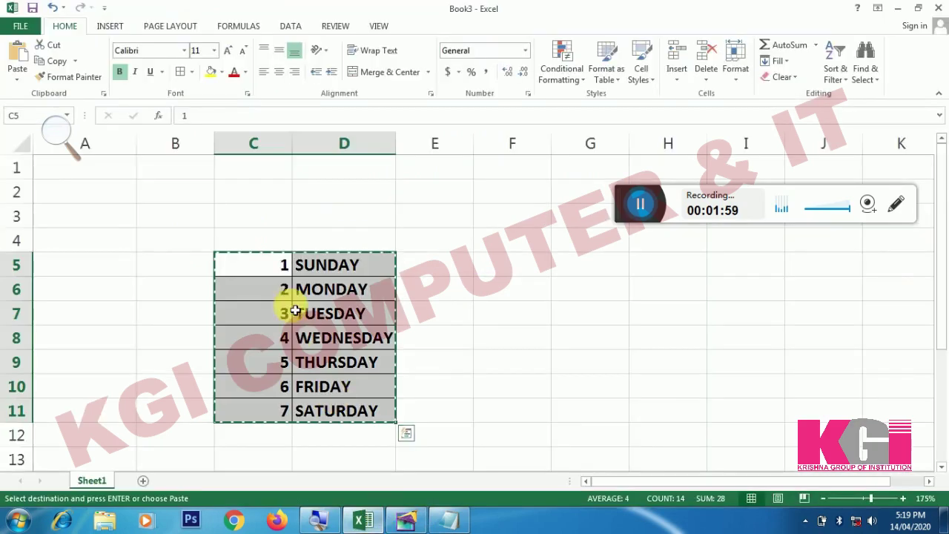
pyautogui.moveTo(255, 269); pyautogui.dragTo(334, 409)
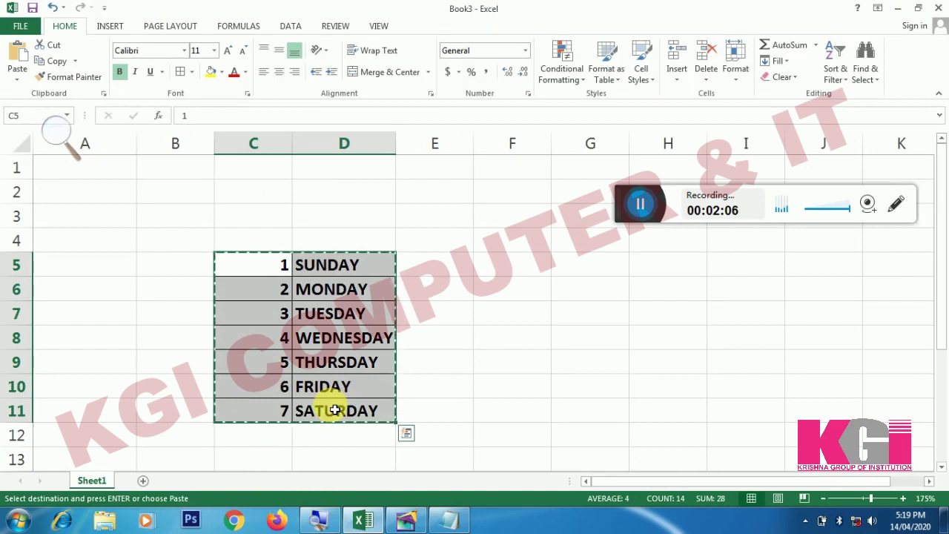
pyautogui.click(406, 519)
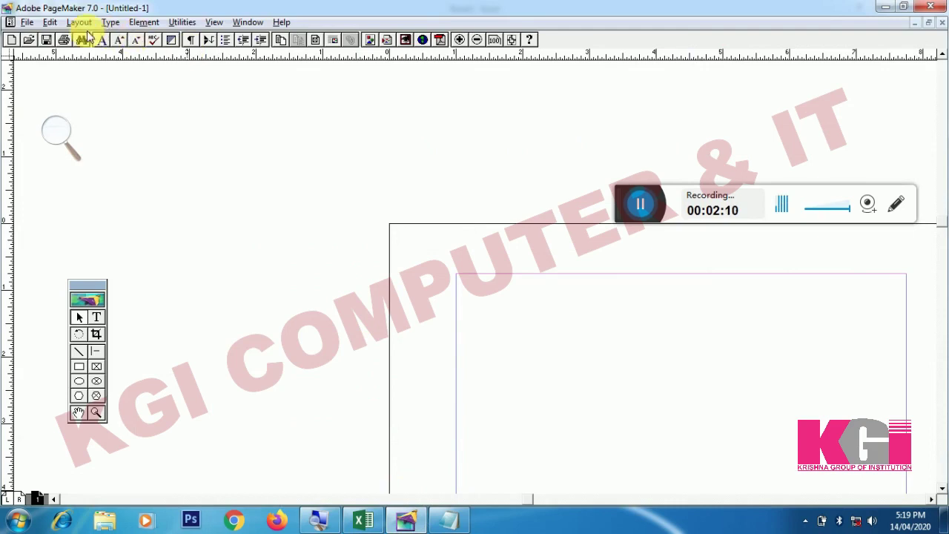
pyautogui.click(50, 22)
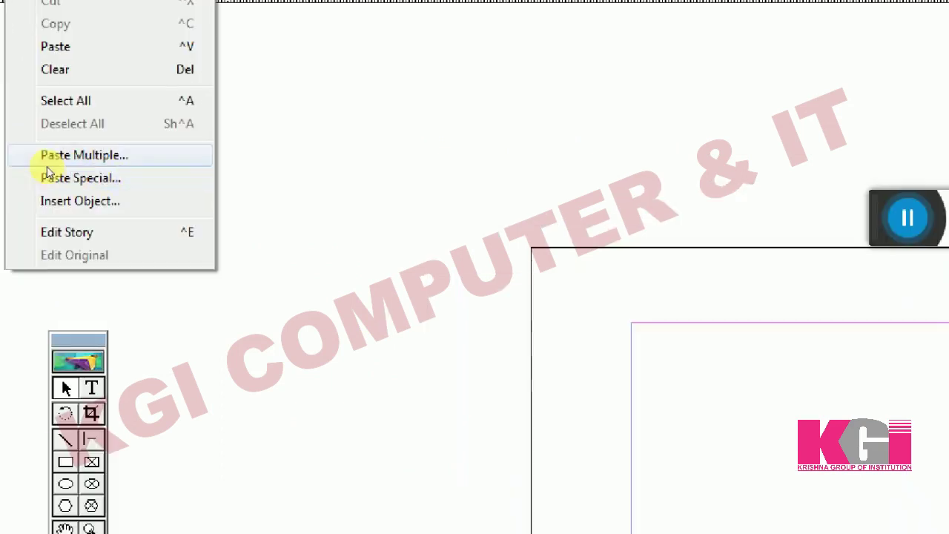
pyautogui.click(67, 179)
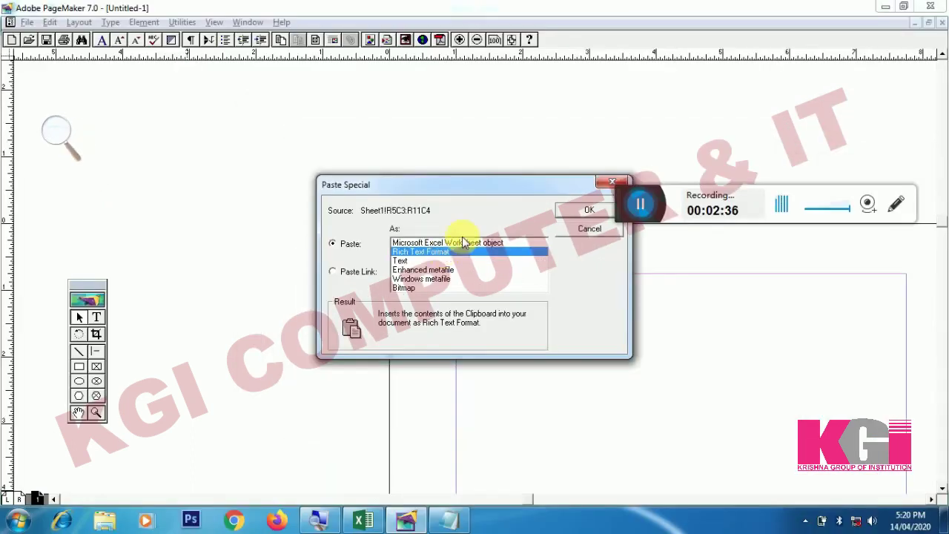
pyautogui.click(570, 216)
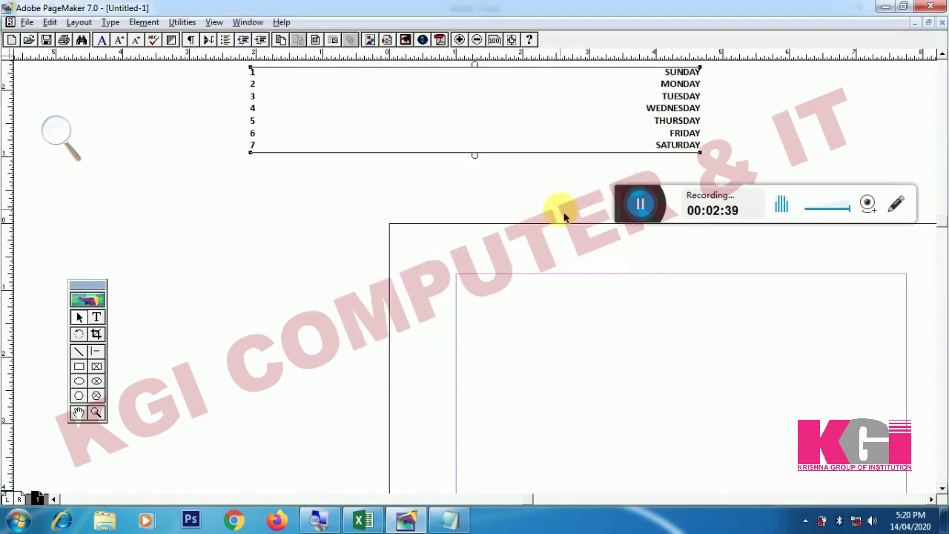
# Move the pasted weekday text block to the top of the page near the margin guides, and undo its deletion
pyautogui.moveTo(530, 133); pyautogui.dragTo(727, 339)
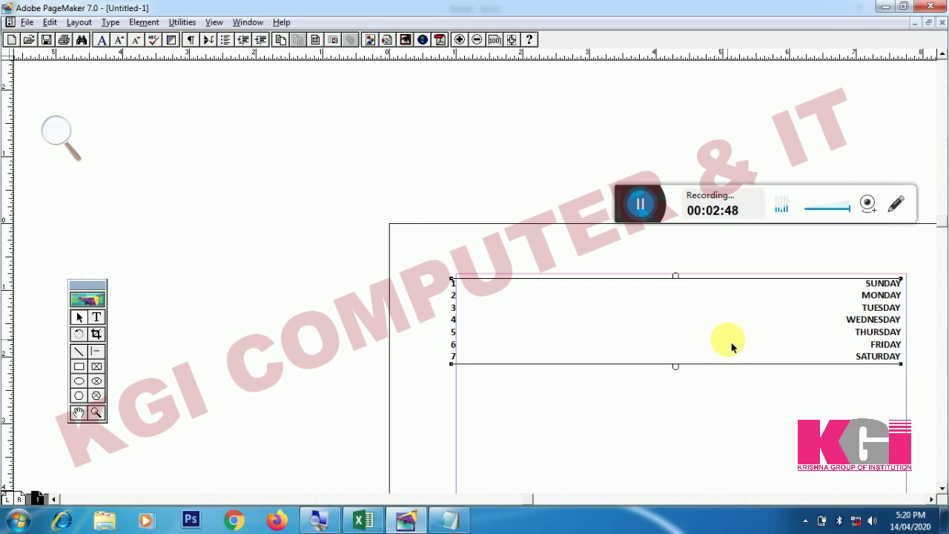
pyautogui.press('Delete')
pyautogui.hotkey('ctrl', 'z')
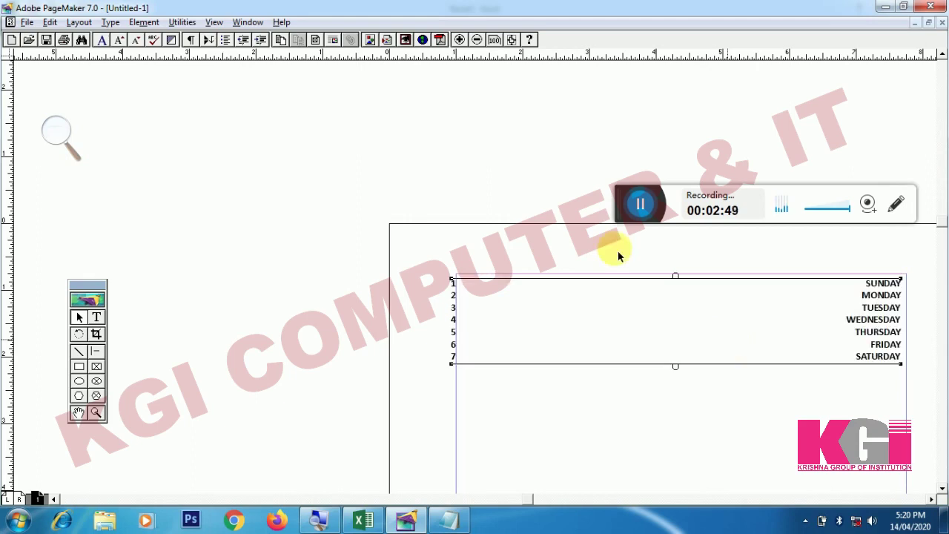
pyautogui.click(179, 132)
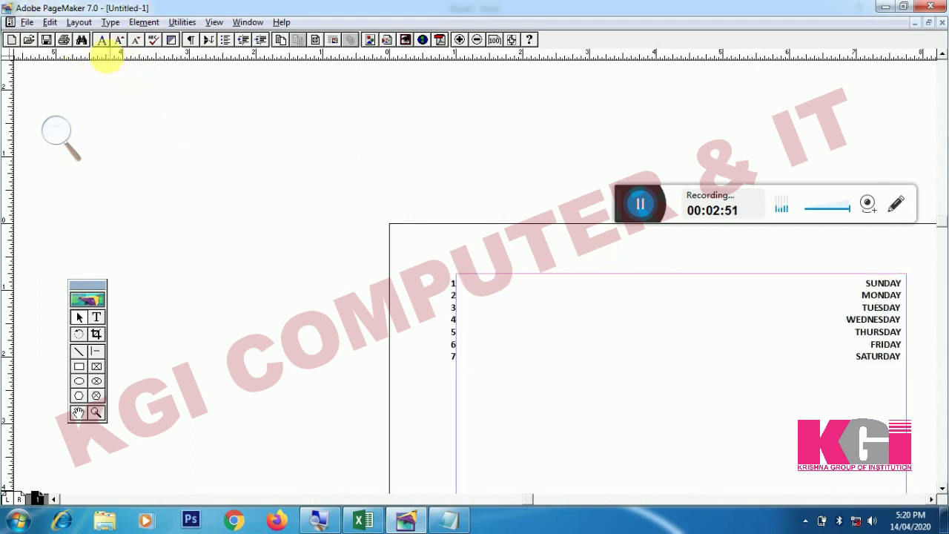
# Insert the copied table through Paste Special as an Enhanced metafile and place it on the pasteboard left of the page
pyautogui.click(54, 24)
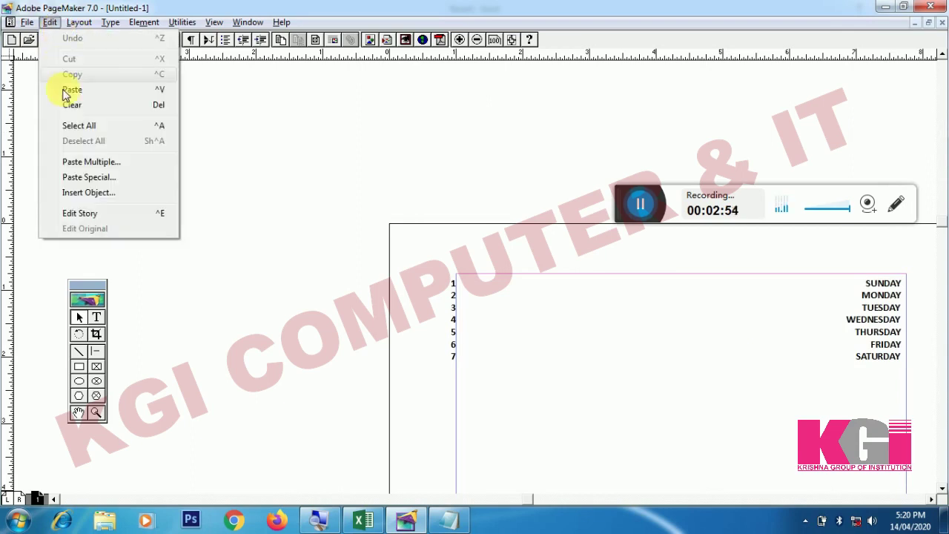
pyautogui.click(85, 177)
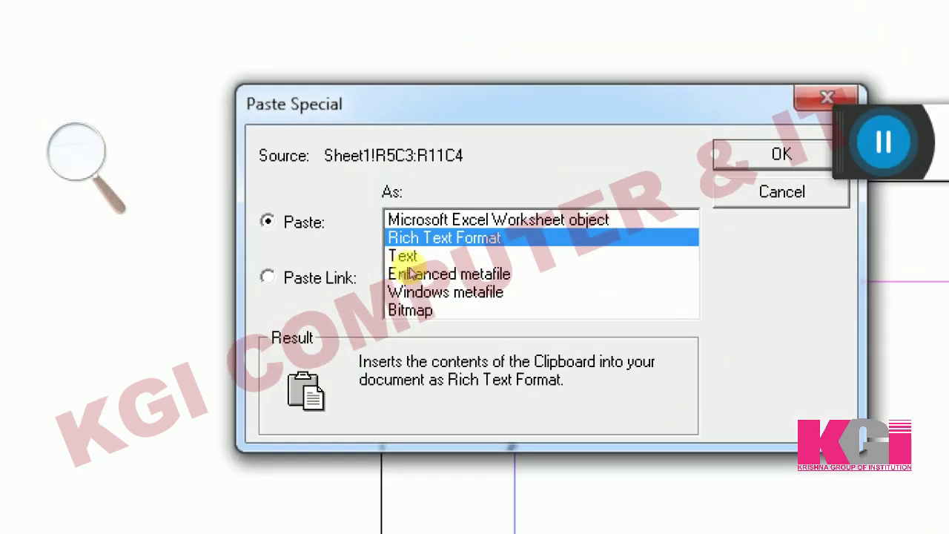
pyautogui.click(411, 274)
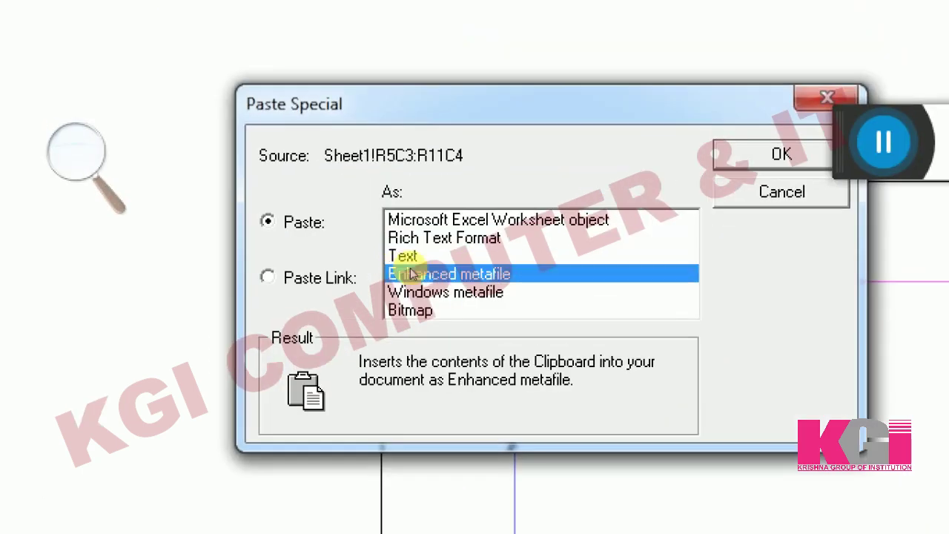
pyautogui.doubleClick(562, 217)
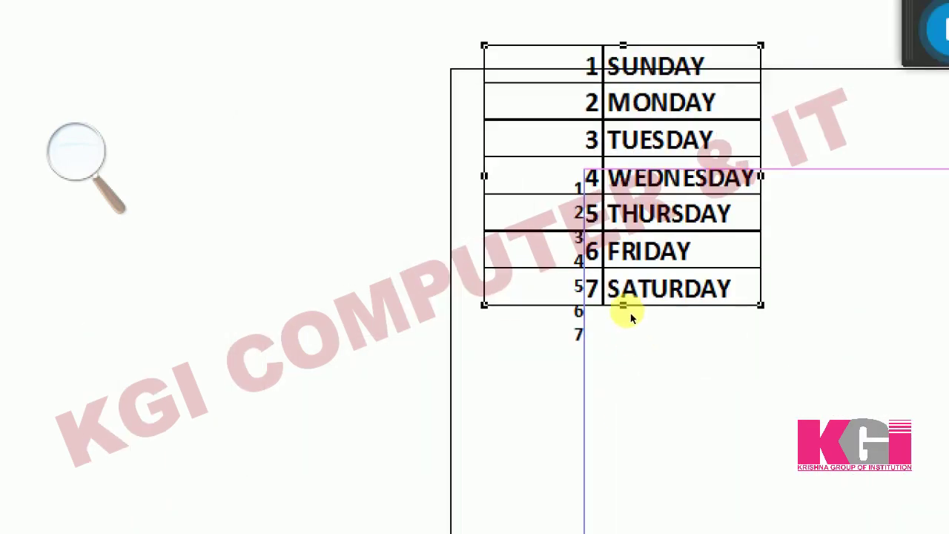
pyautogui.moveTo(515, 248); pyautogui.dragTo(345, 317)
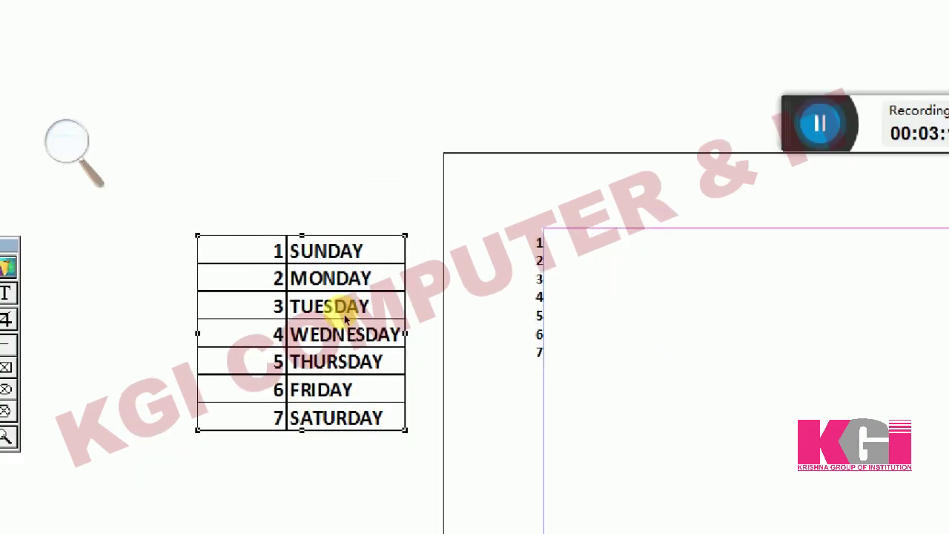
# Select the weekday text block on the page and compare it with the metafile table beside it
pyautogui.click(472, 349)
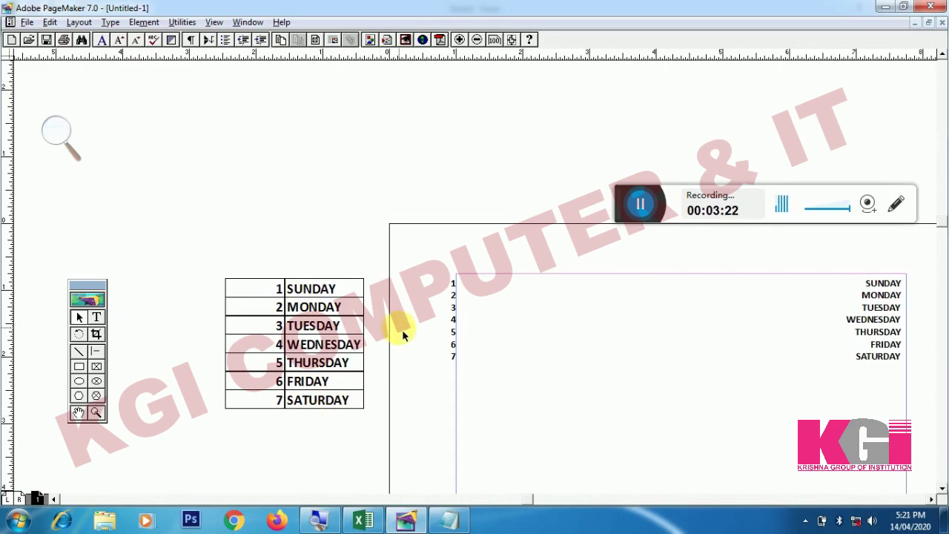
pyautogui.click(498, 325)
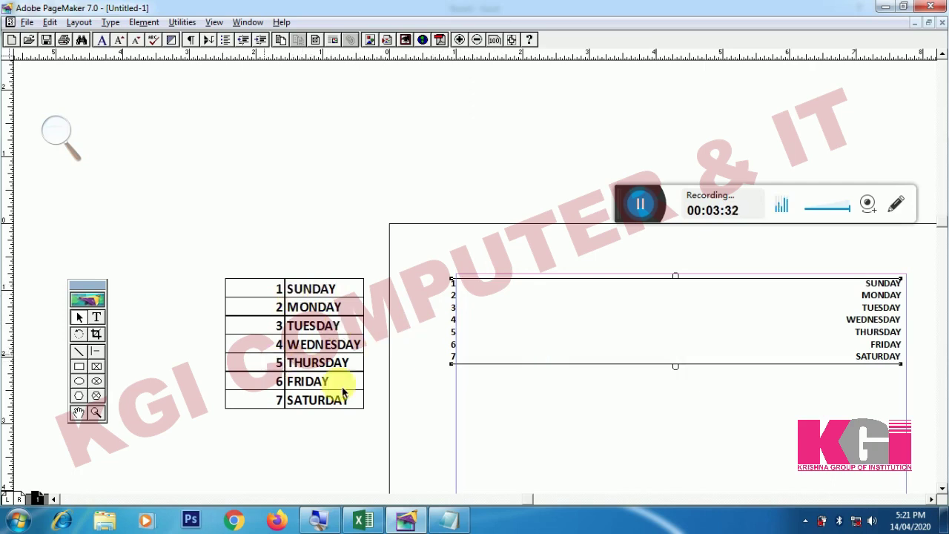
# Switch to Notepad and highlight the Object item under Paste Special in the outline
pyautogui.click(445, 523)
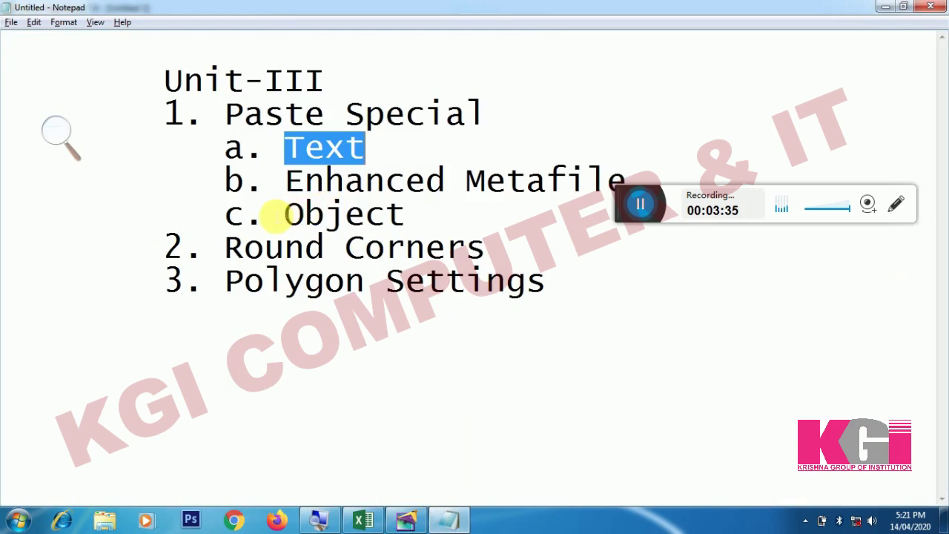
pyautogui.moveTo(269, 215); pyautogui.dragTo(419, 214)
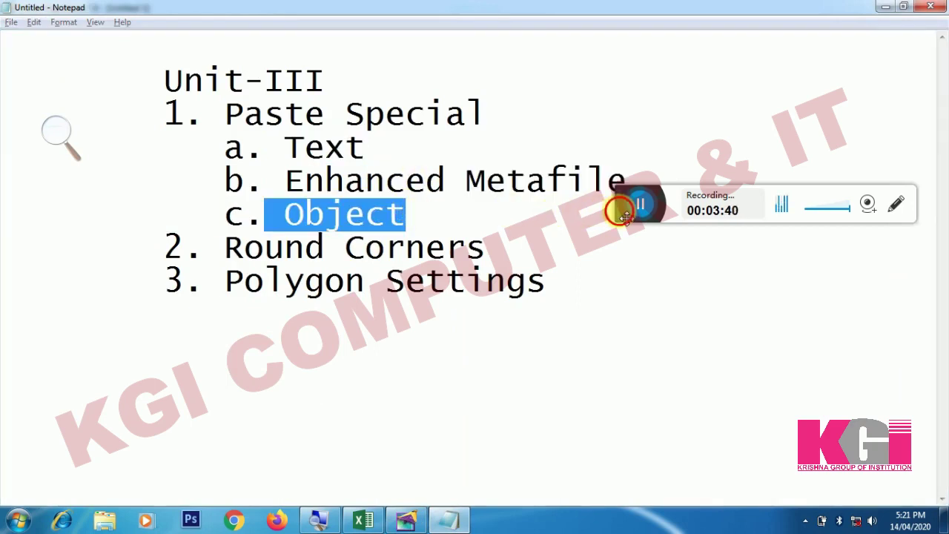
# Switch to the Excel workbook, copy the weekday table in C5:D11 again, and return to PageMaker
pyautogui.moveTo(634, 222); pyautogui.dragTo(672, 355)
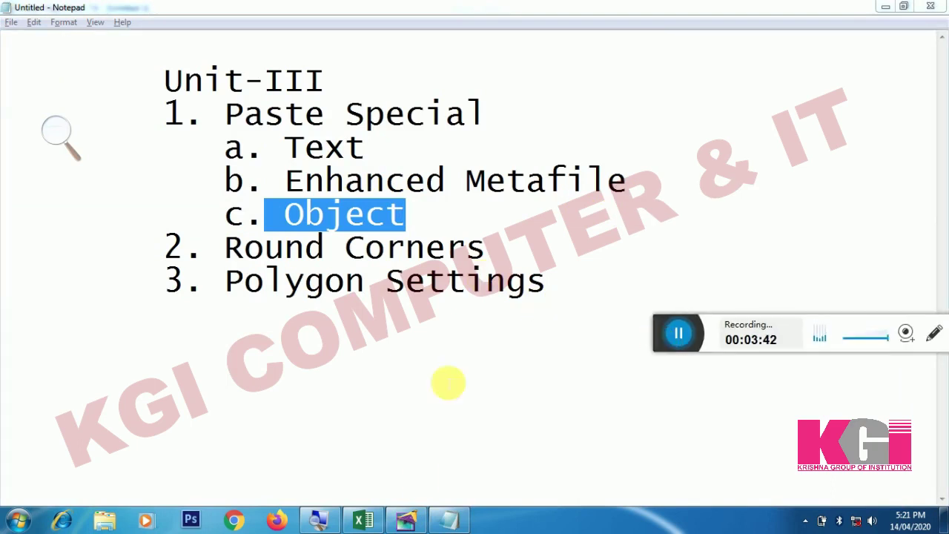
pyautogui.click(405, 521)
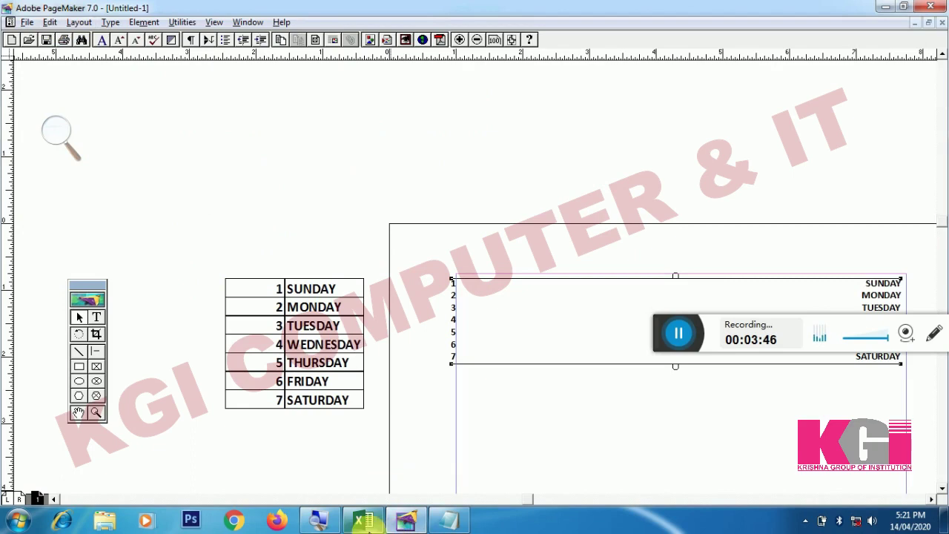
pyautogui.click(365, 522)
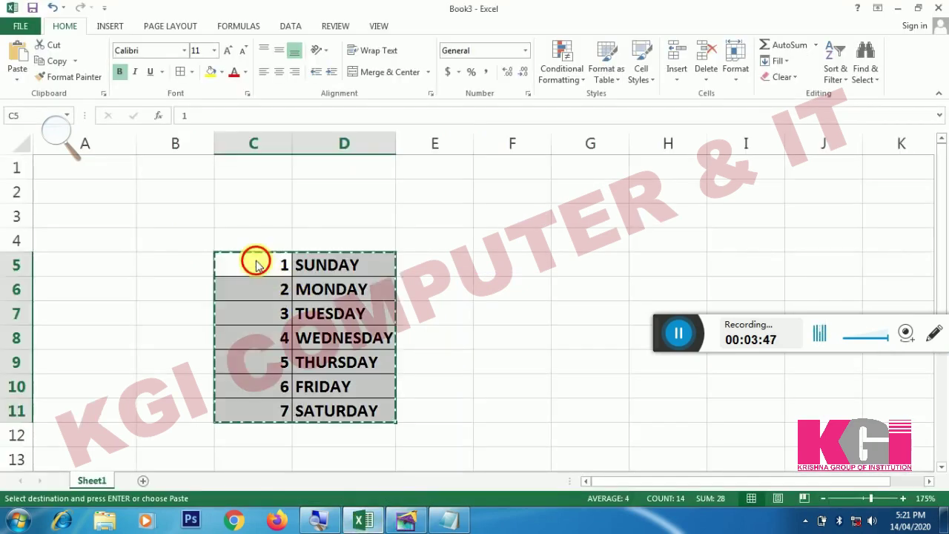
pyautogui.moveTo(256, 261)
pyautogui.mouseDown()
pyautogui.moveTo(280, 258)
pyautogui.moveTo(335, 322)
pyautogui.moveTo(345, 417)
pyautogui.mouseUp()
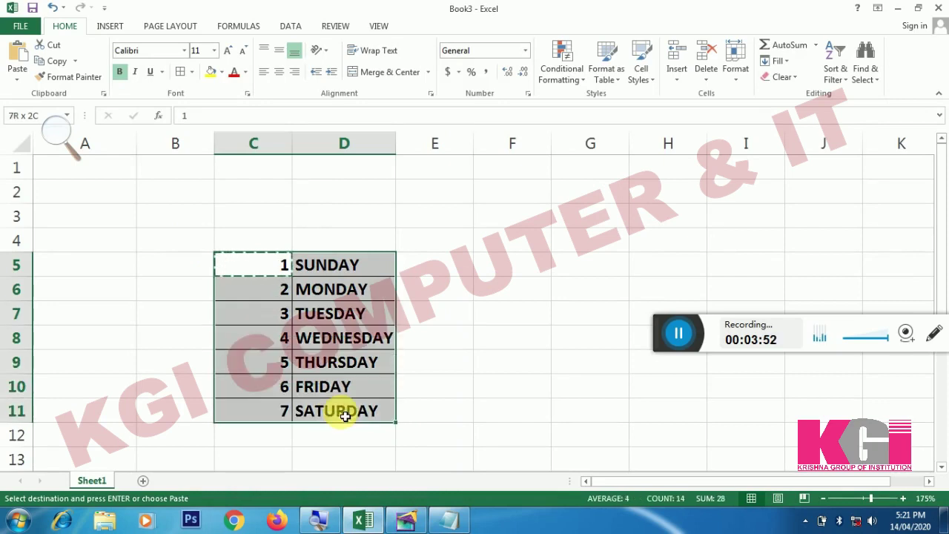
pyautogui.hotkey('ctrl', 'c')
pyautogui.hotkey('alt', 'Tab')
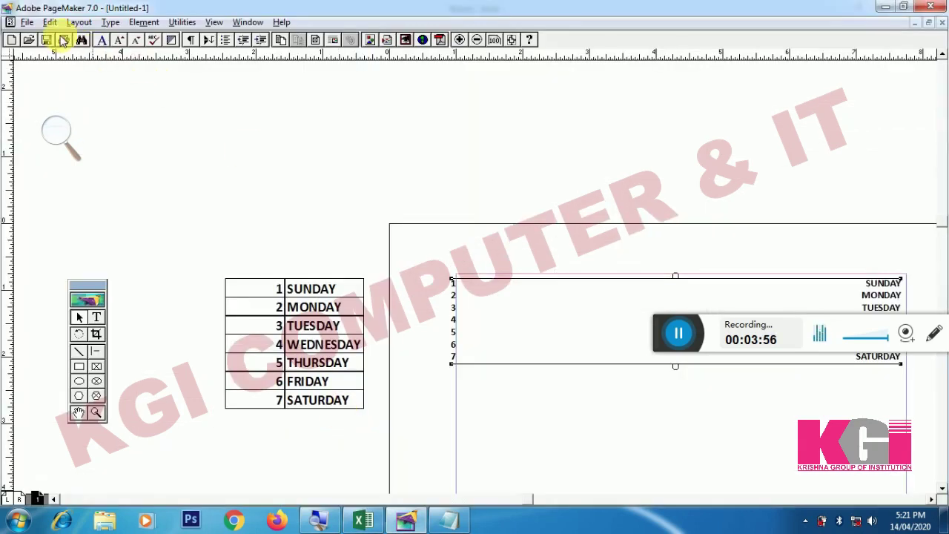
# Insert the copied table through Paste Special as a Microsoft Excel Worksheet object and place it on the pasteboard below the metafile table
pyautogui.click(49, 22)
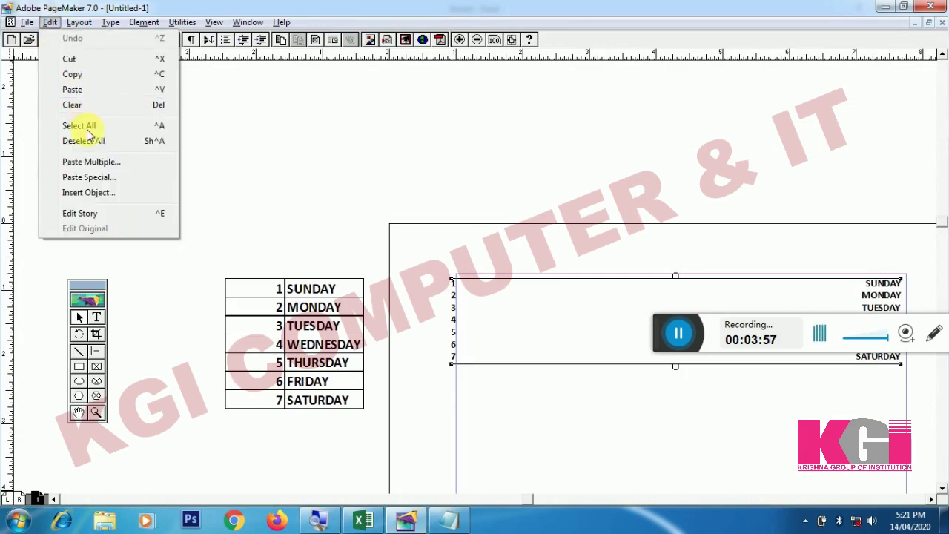
pyautogui.click(98, 182)
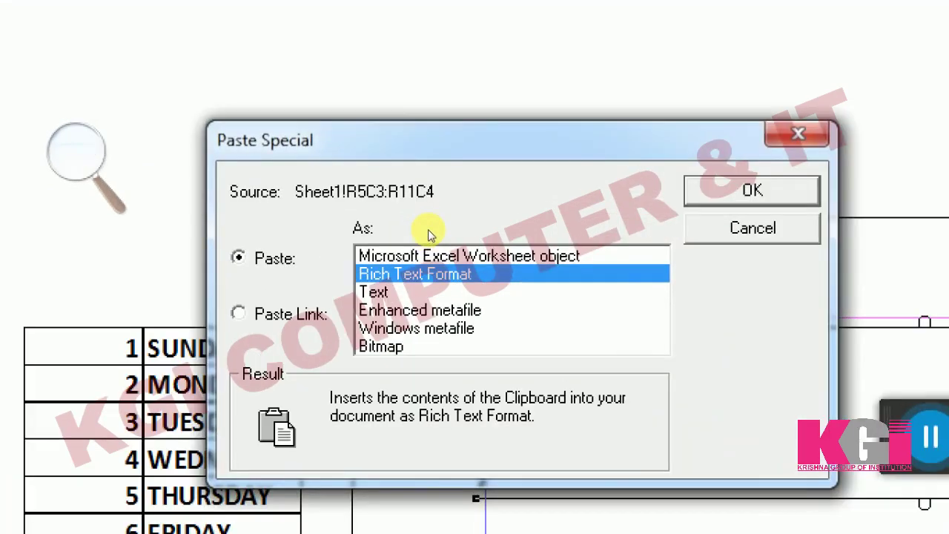
pyautogui.click(438, 255)
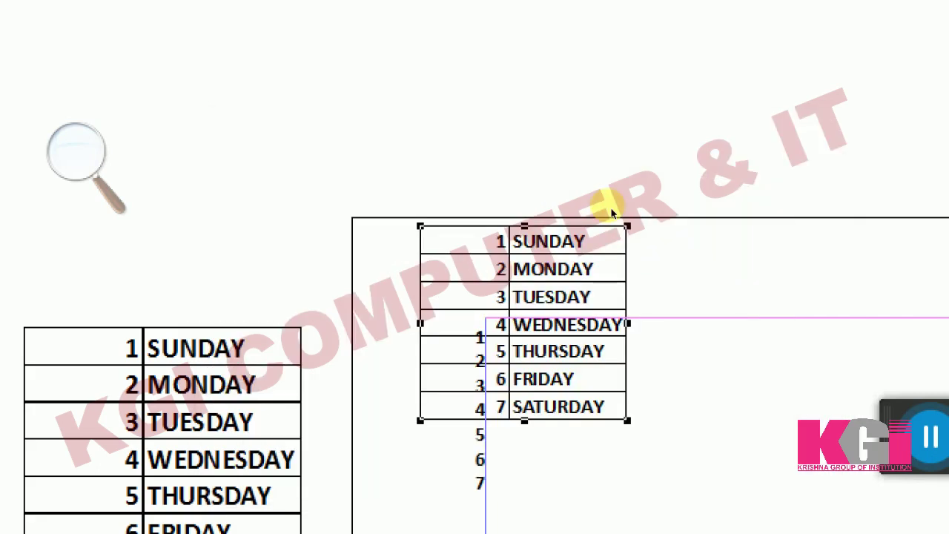
pyautogui.moveTo(420, 225); pyautogui.dragTo(285, 187)
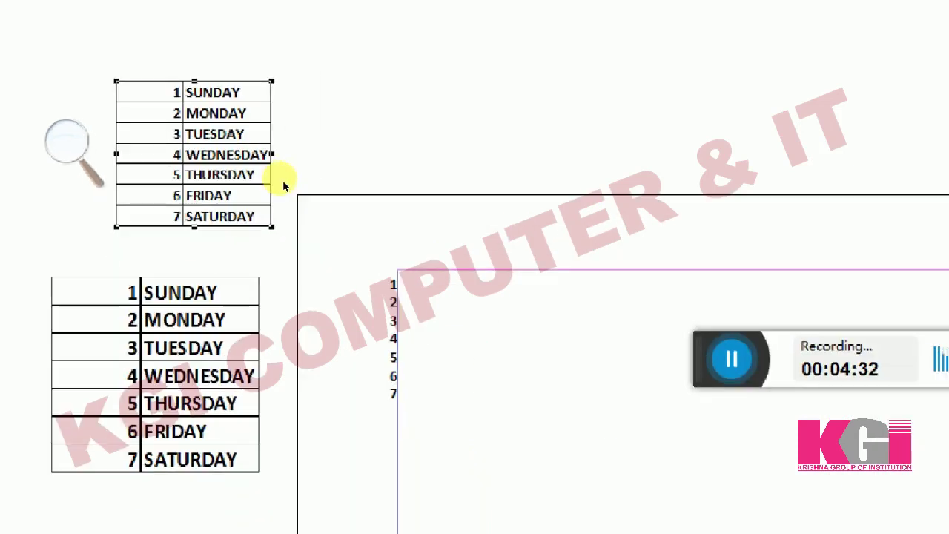
pyautogui.moveTo(365, 320); pyautogui.dragTo(257, 457)
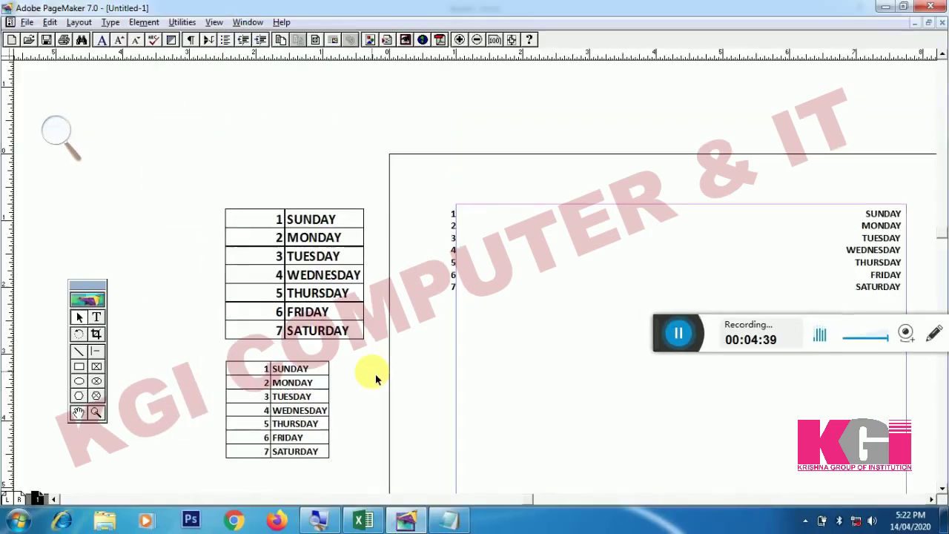
# Open the embedded worksheet object for editing in Excel, view its maximized Book4 window, and return to PageMaker
pyautogui.click(308, 409)
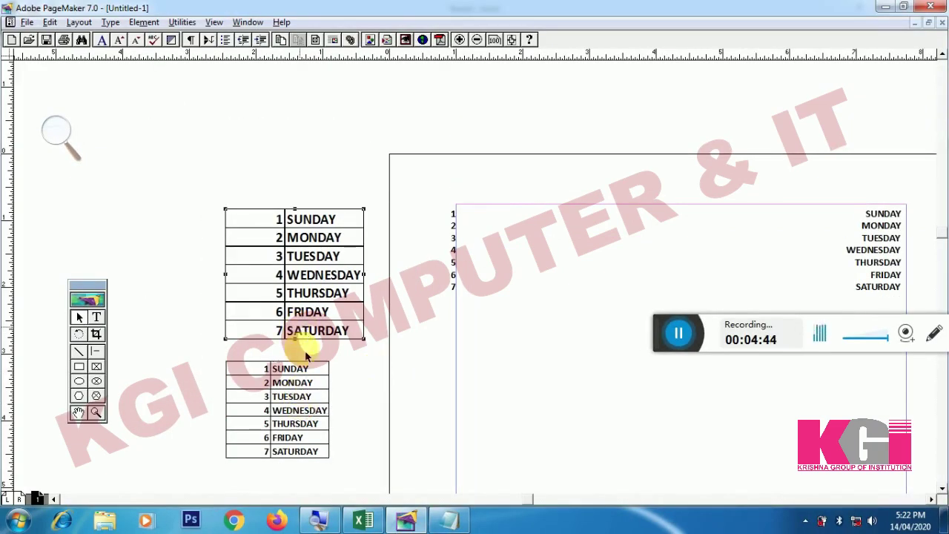
pyautogui.doubleClick(284, 386)
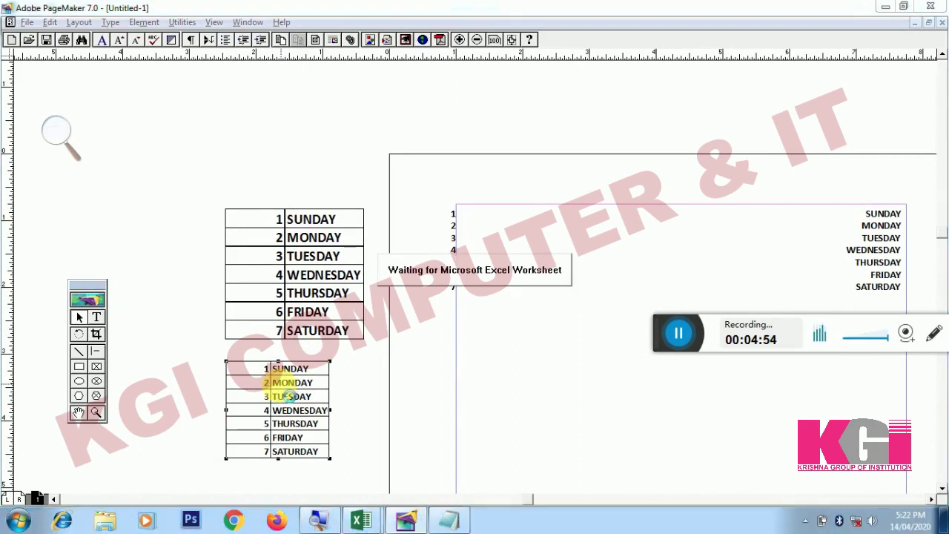
pyautogui.click(353, 515)
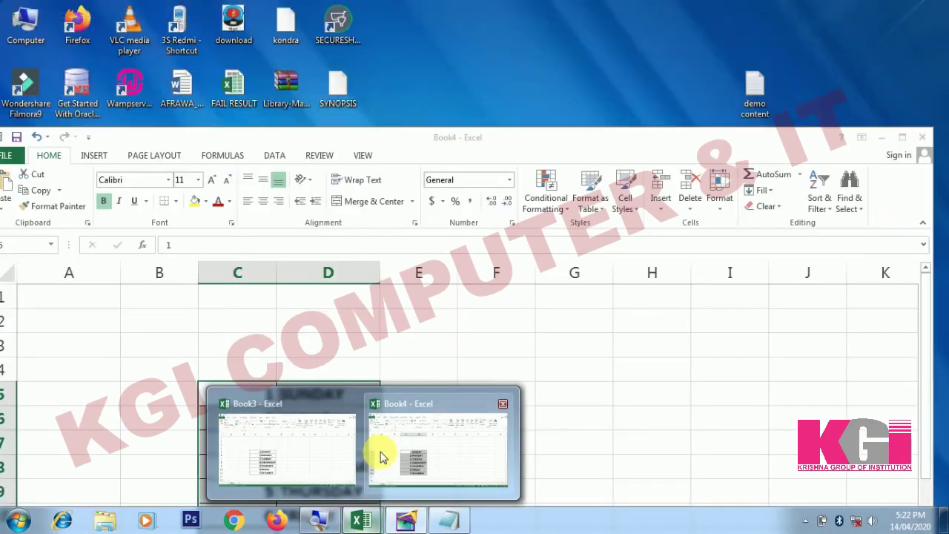
pyautogui.click(378, 454)
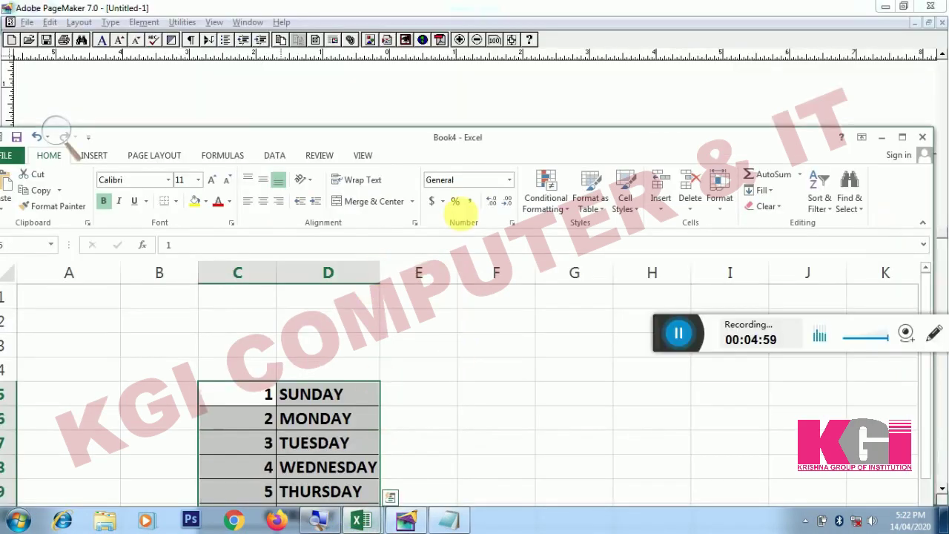
pyautogui.doubleClick(470, 141)
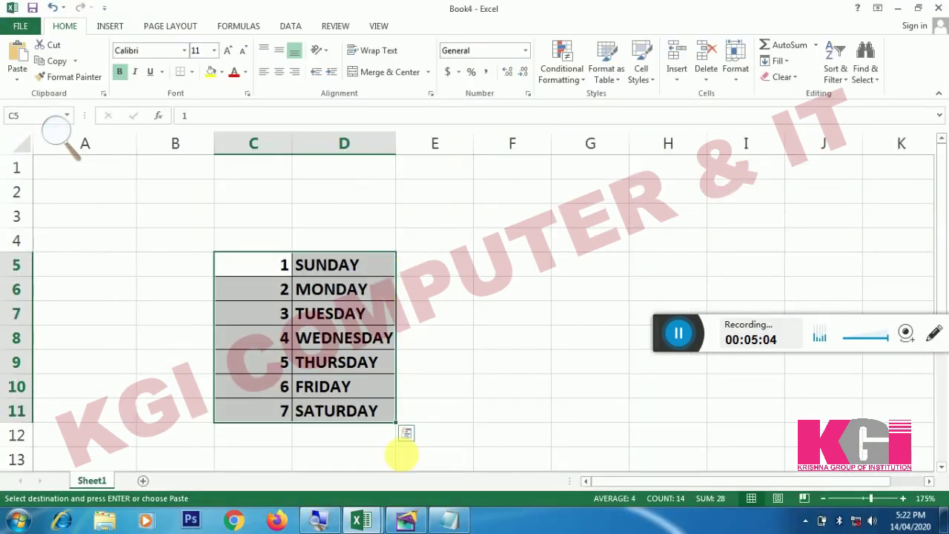
pyautogui.click(406, 523)
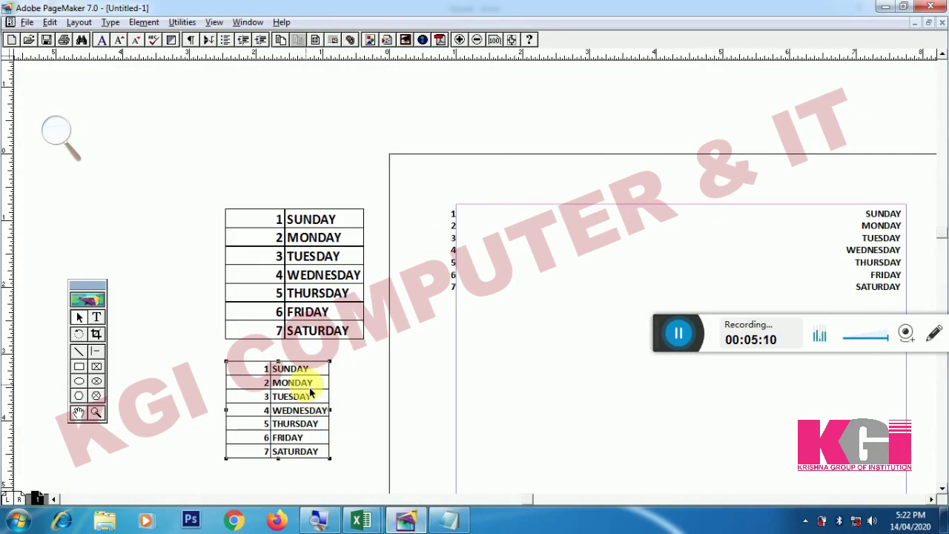
# Switch to Excel and close the Book3 and Book4 workbooks, discarding the changes to Book3
pyautogui.hotkey('alt', 'Tab')
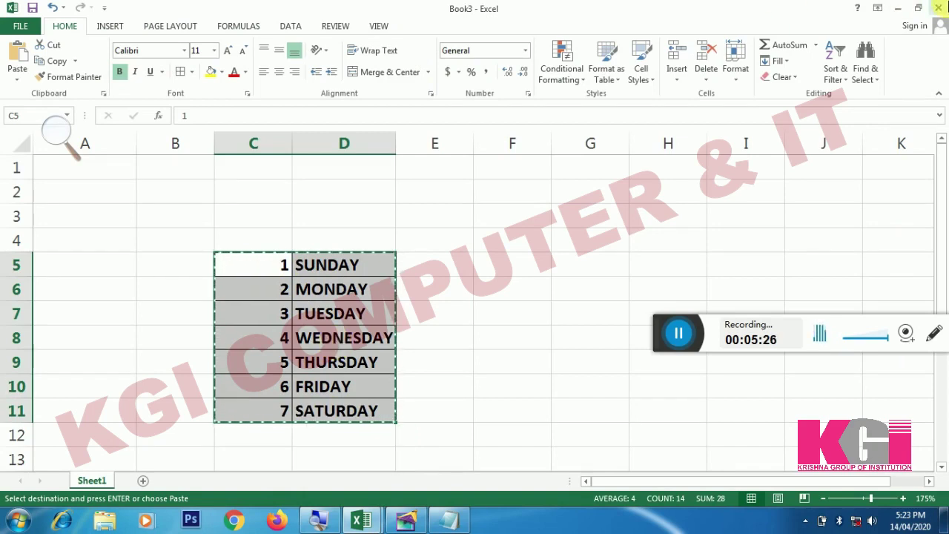
pyautogui.click(939, 6)
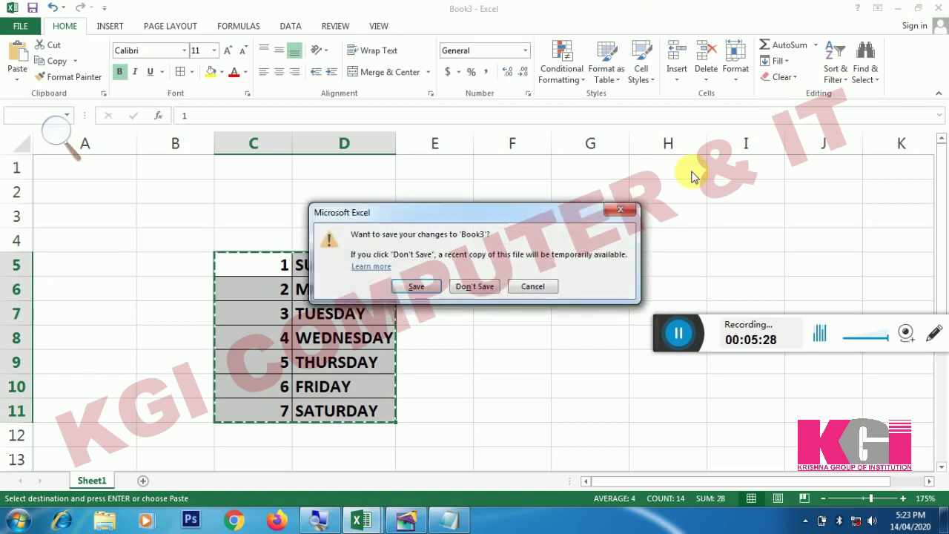
pyautogui.click(482, 287)
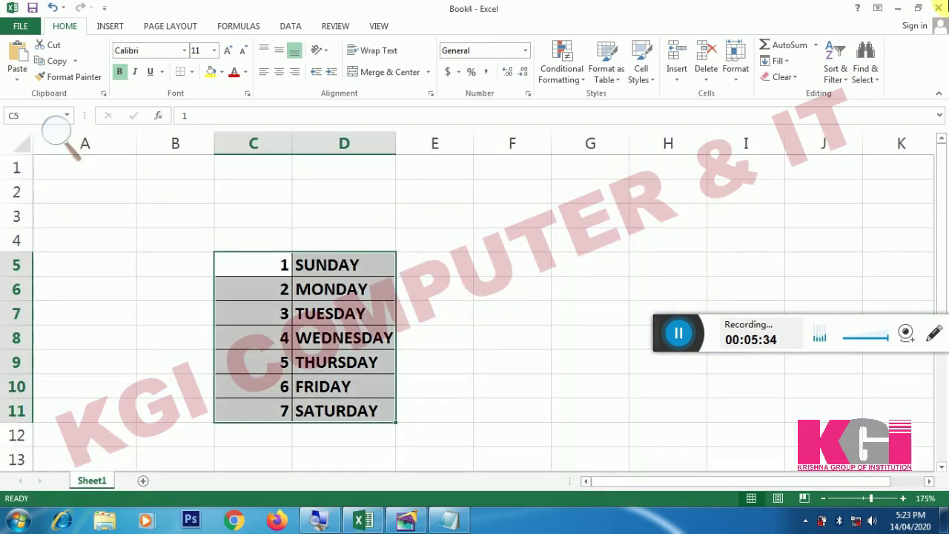
pyautogui.click(939, 6)
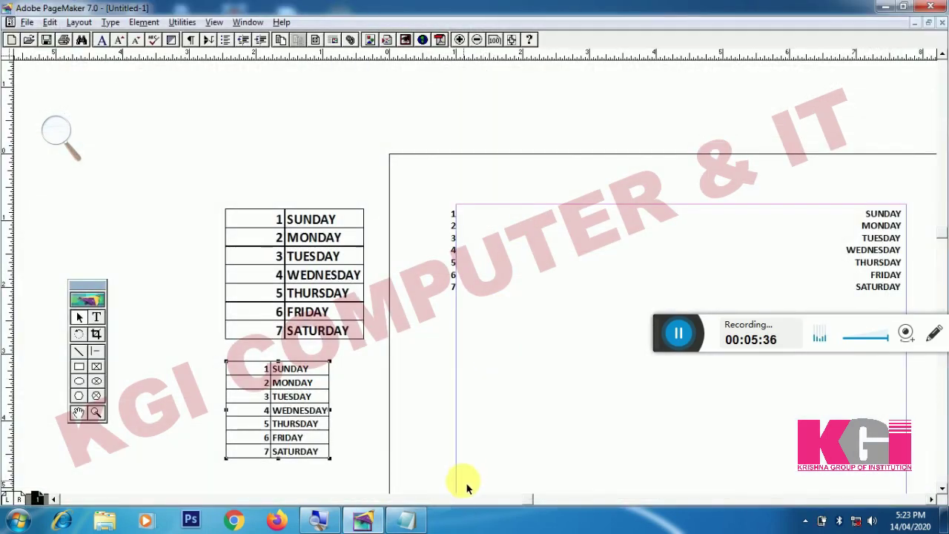
# Delete the metafile table, the embedded worksheet object and the weekday text block from the publication
pyautogui.click(315, 276)
pyautogui.press('Delete')
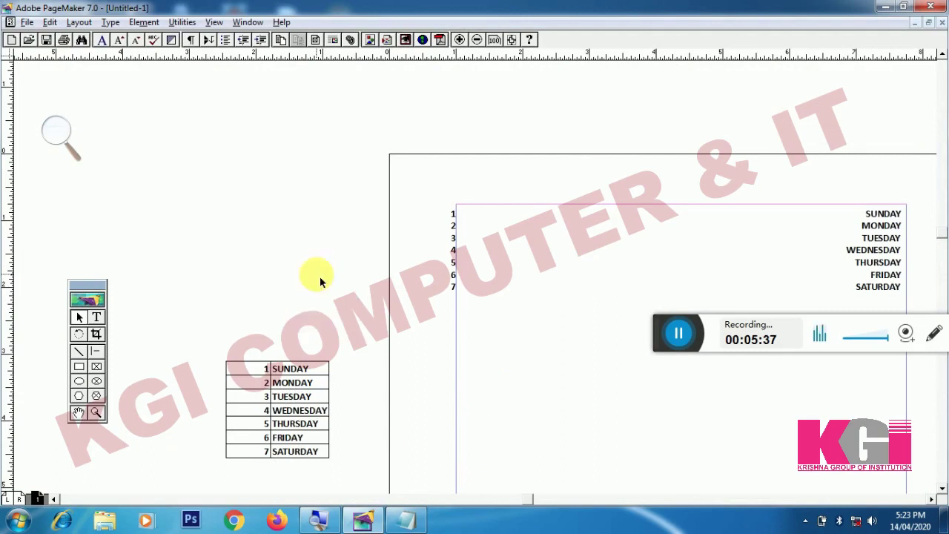
pyautogui.click(292, 394)
pyautogui.press('Delete')
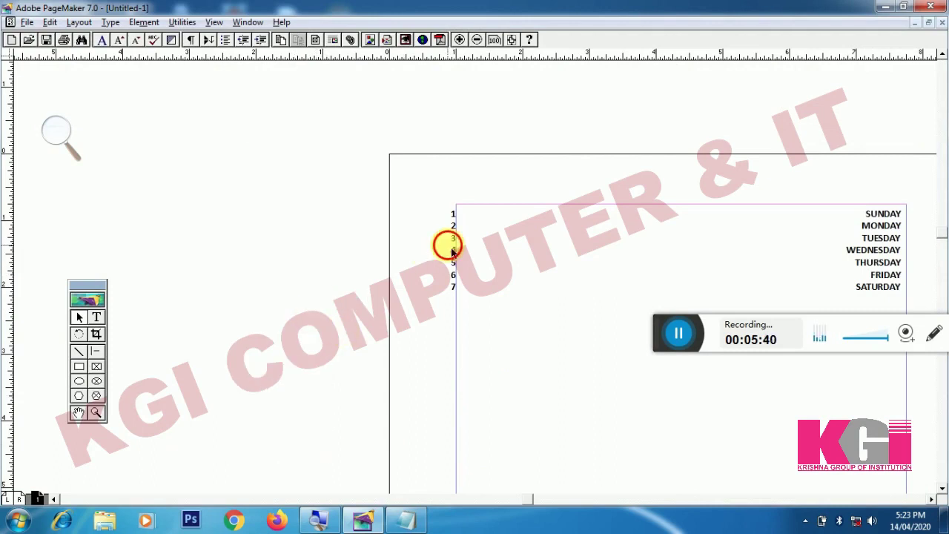
pyautogui.click(452, 251)
pyautogui.press('Delete')
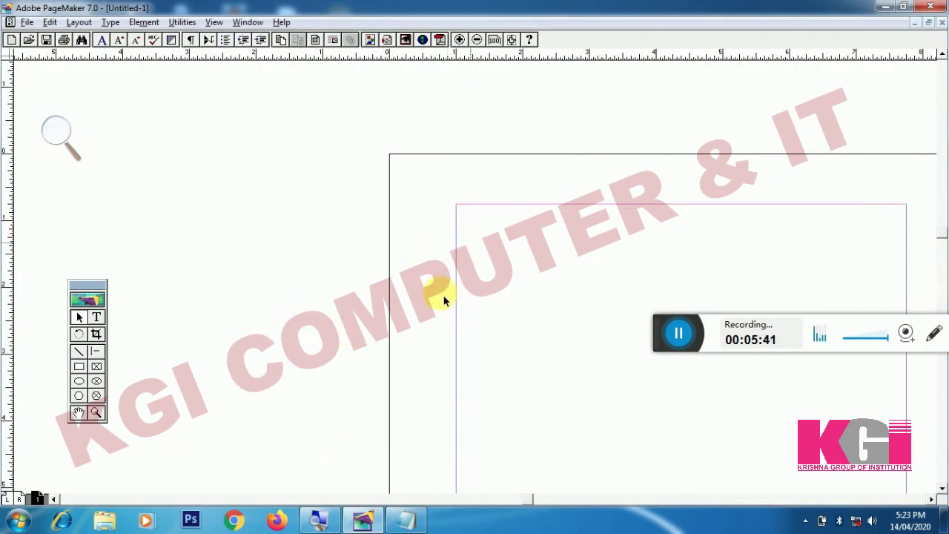
# Switch to Notepad, highlight the Round Corners item in the outline, and return to PageMaker
pyautogui.click(419, 517)
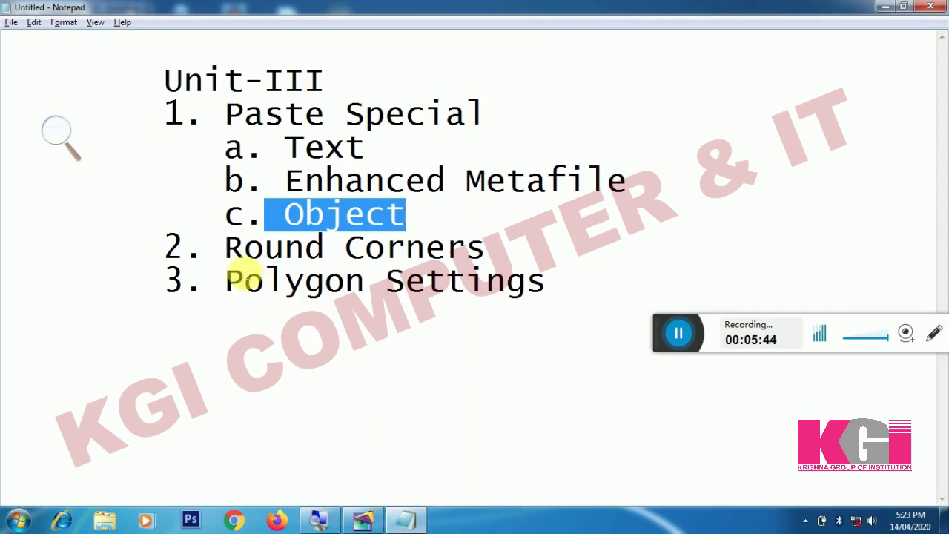
pyautogui.moveTo(227, 248); pyautogui.dragTo(497, 252)
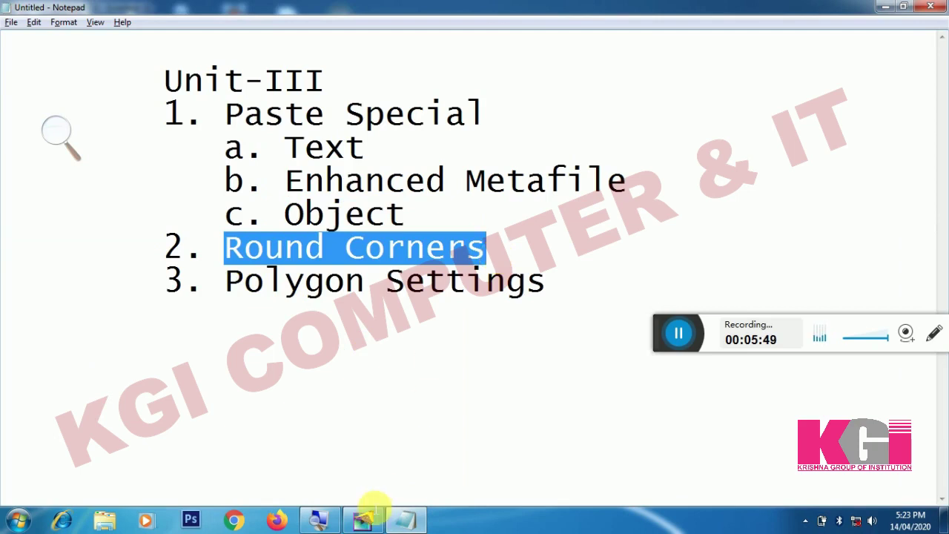
pyautogui.click(364, 518)
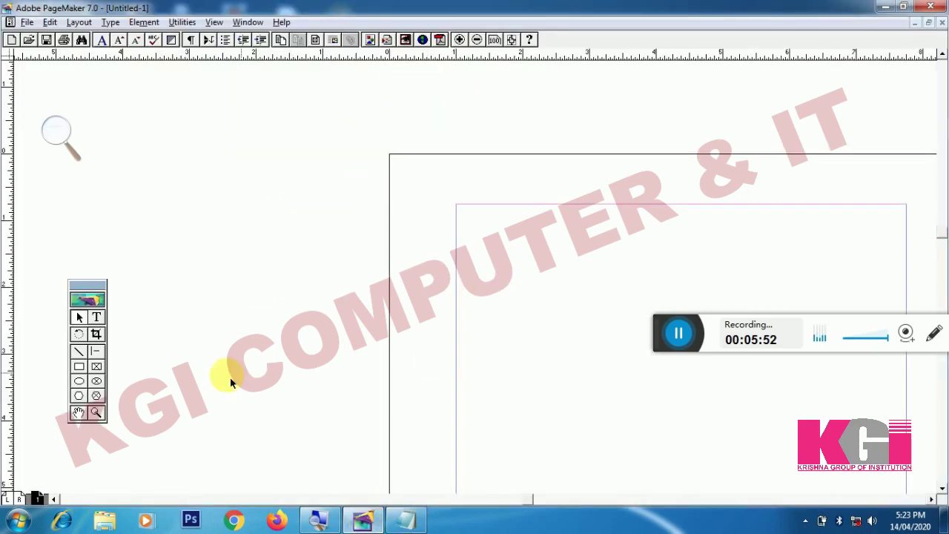
# Draw a rectangle about 3.8 by 2.9 inches in the upper middle of the page, inside the margins
pyautogui.click(79, 367)
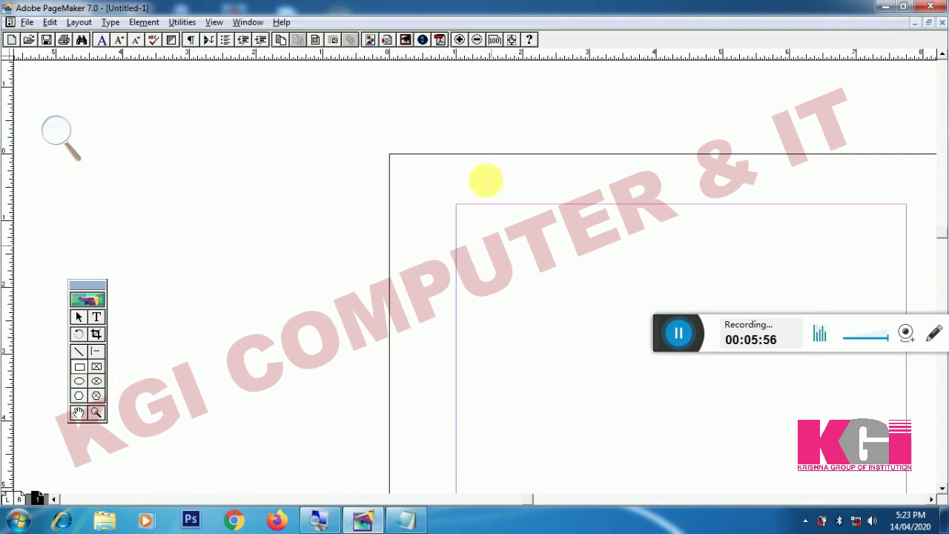
pyautogui.click(512, 40)
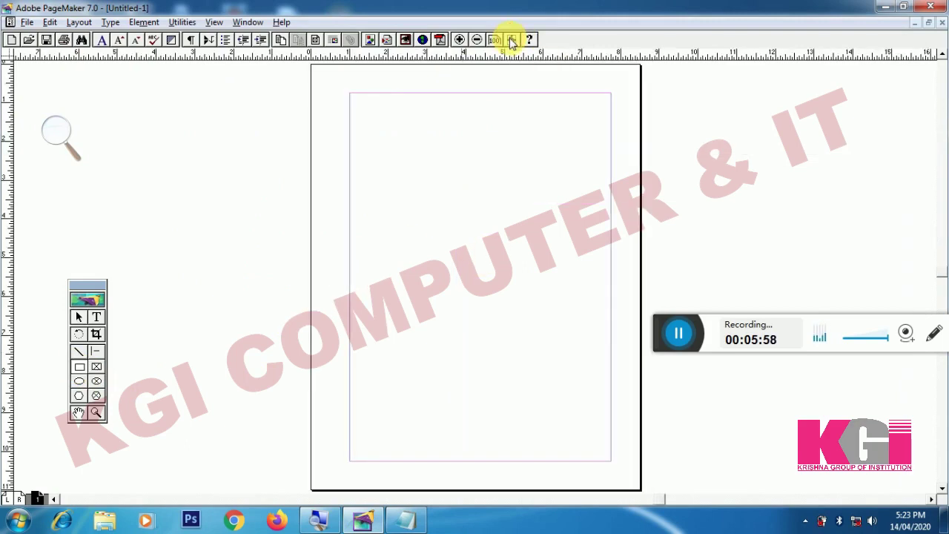
pyautogui.moveTo(399, 184); pyautogui.dragTo(549, 295)
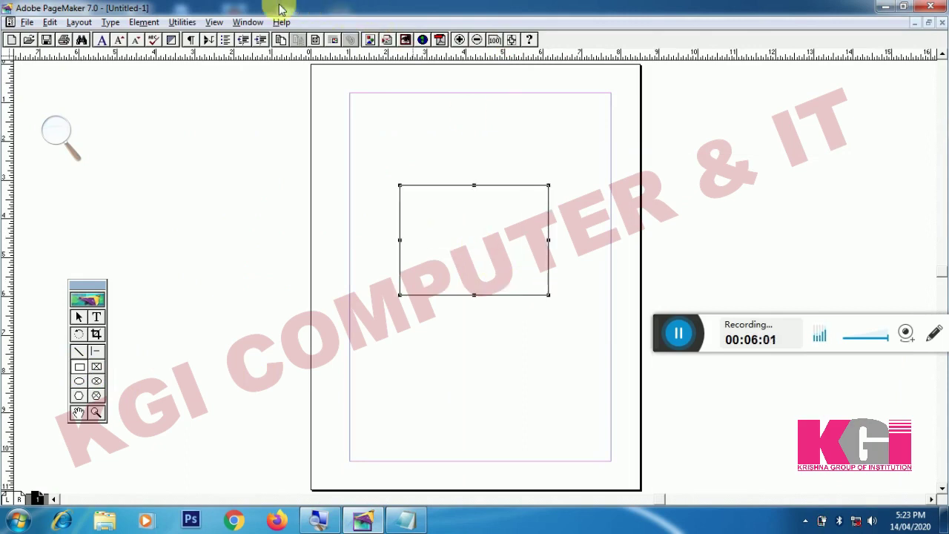
# Show the Colors palette and color the selected rectangle Red
pyautogui.click(252, 22)
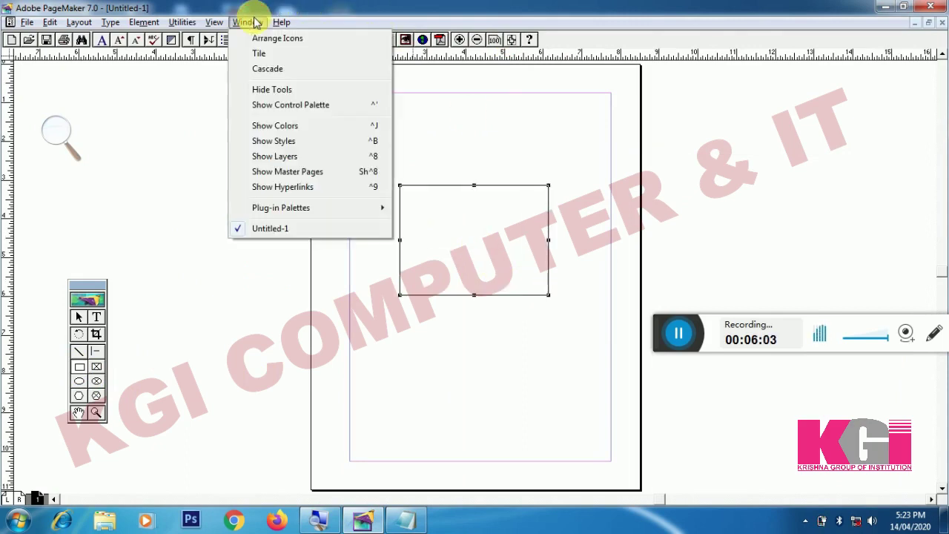
pyautogui.click(273, 126)
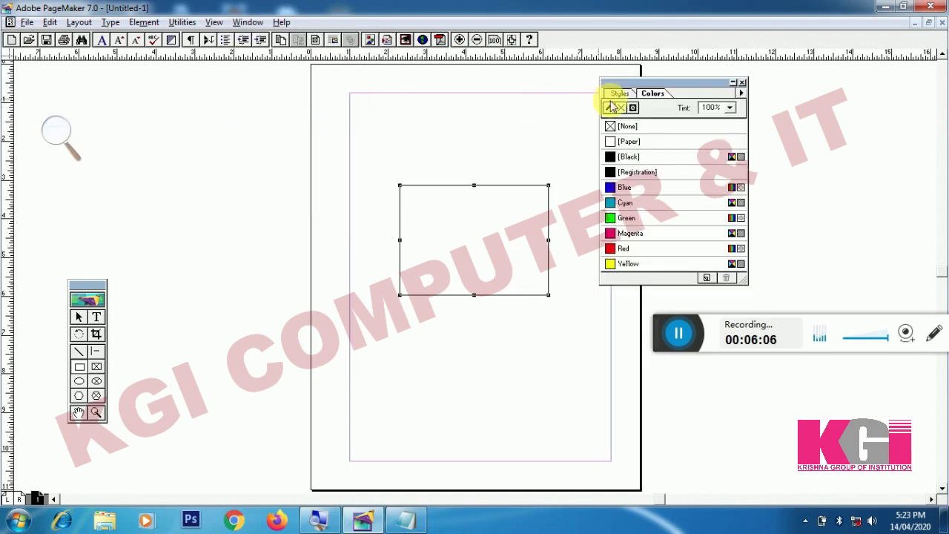
pyautogui.click(624, 249)
# Display the red rectangle at actual size and move the Colors palette clear of it
pyautogui.rightClick(447, 213)
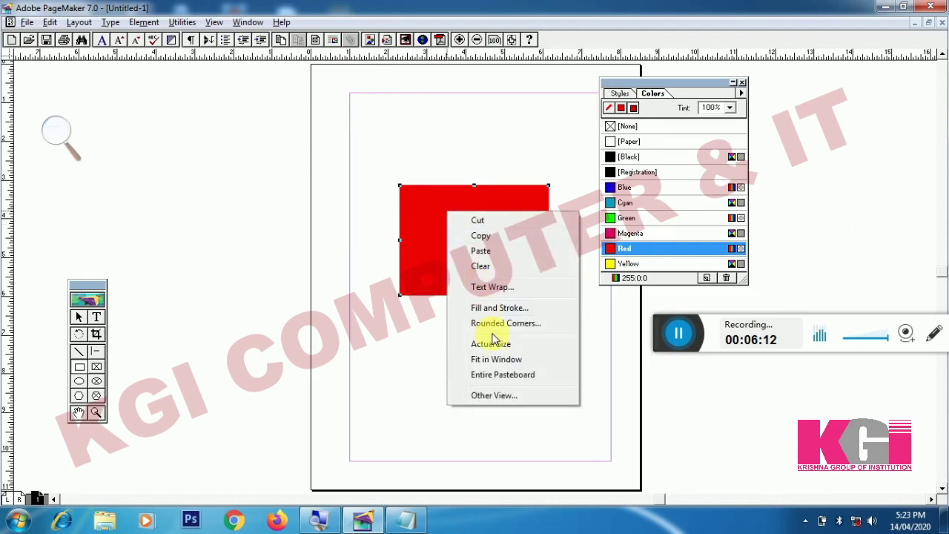
pyautogui.click(491, 344)
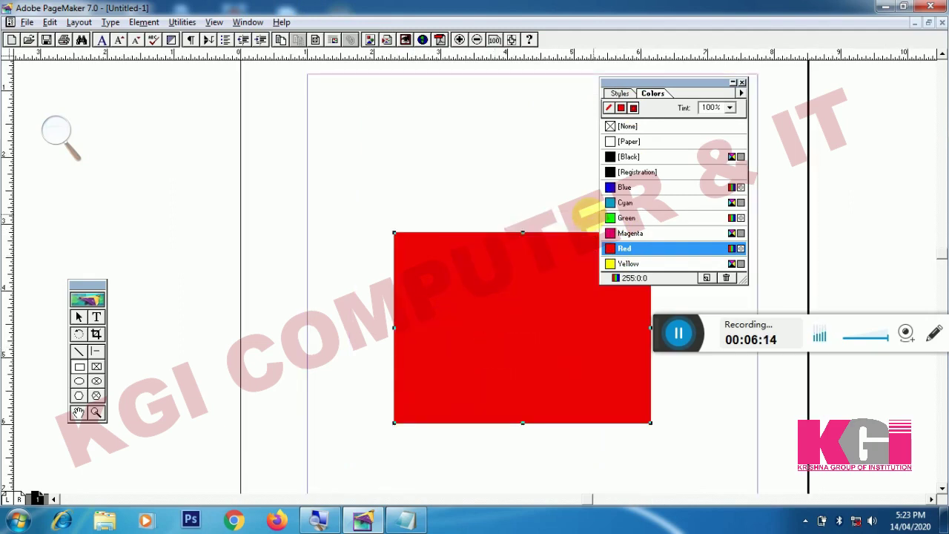
pyautogui.click(653, 91)
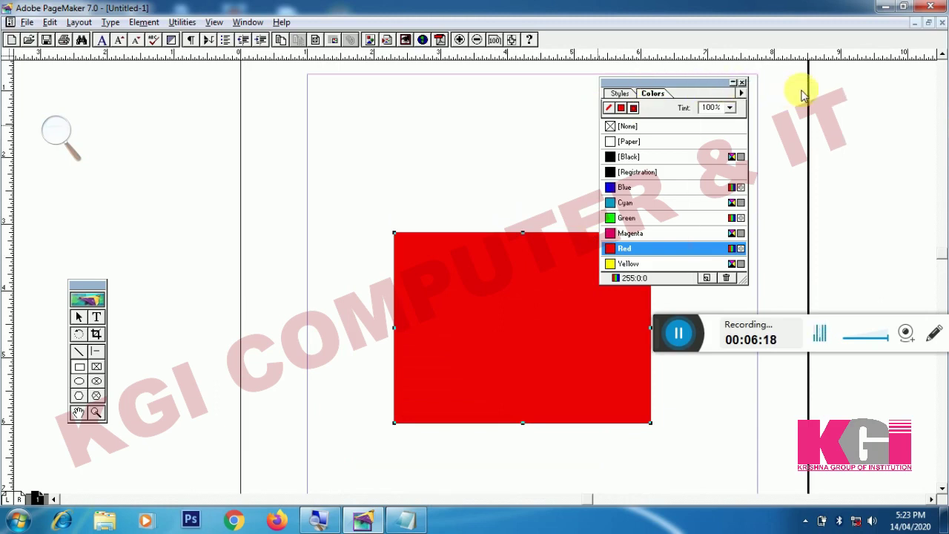
pyautogui.moveTo(803, 93); pyautogui.dragTo(793, 92)
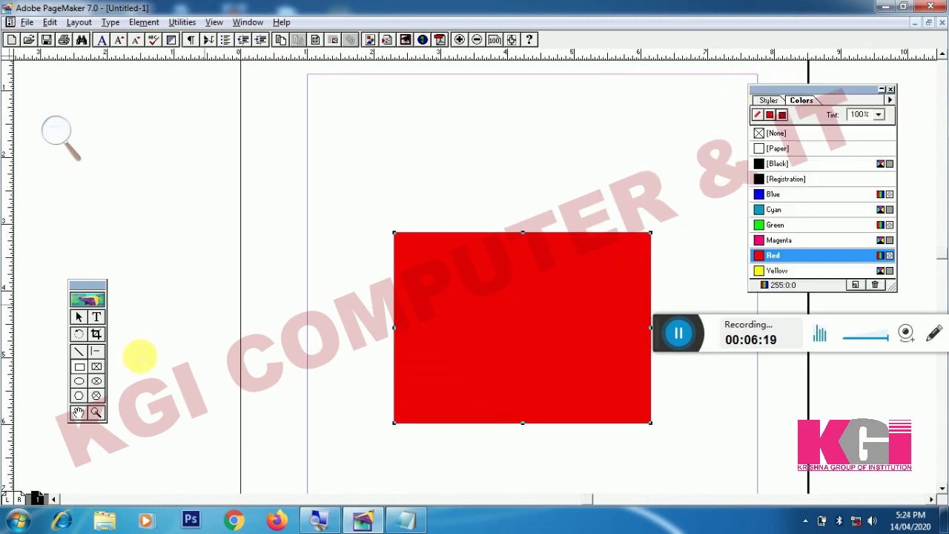
# Magnify the upper-left corner of the red rectangle and select the rectangle
pyautogui.click(173, 392)
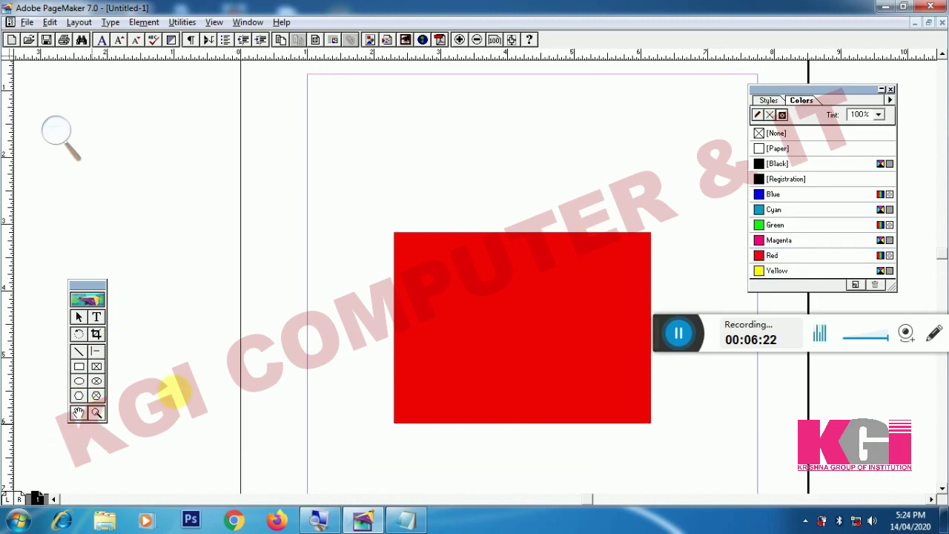
pyautogui.click(398, 244)
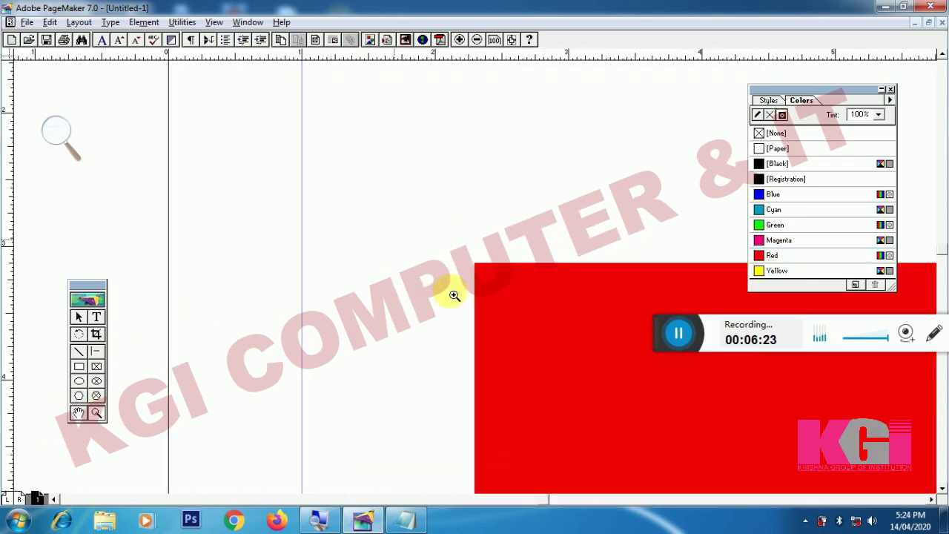
pyautogui.click(489, 278)
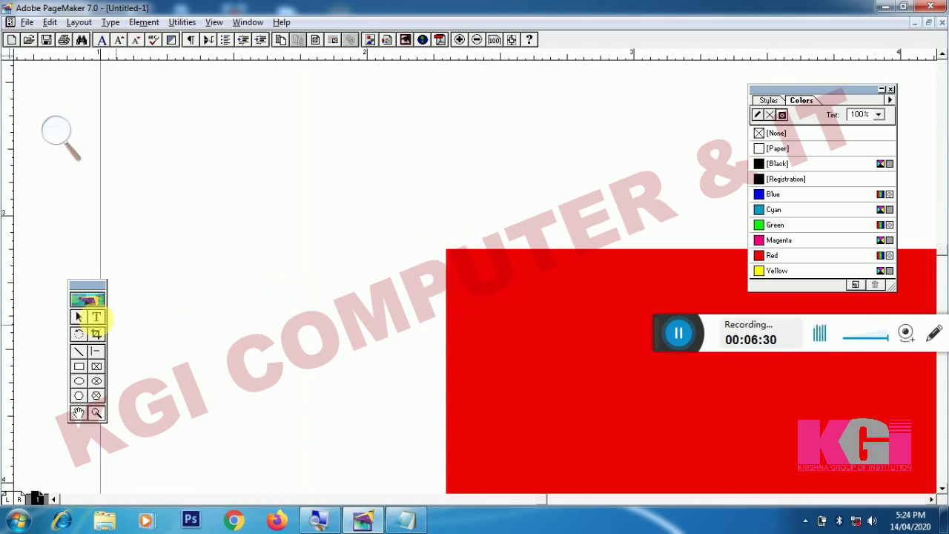
pyautogui.click(79, 318)
pyautogui.click(472, 285)
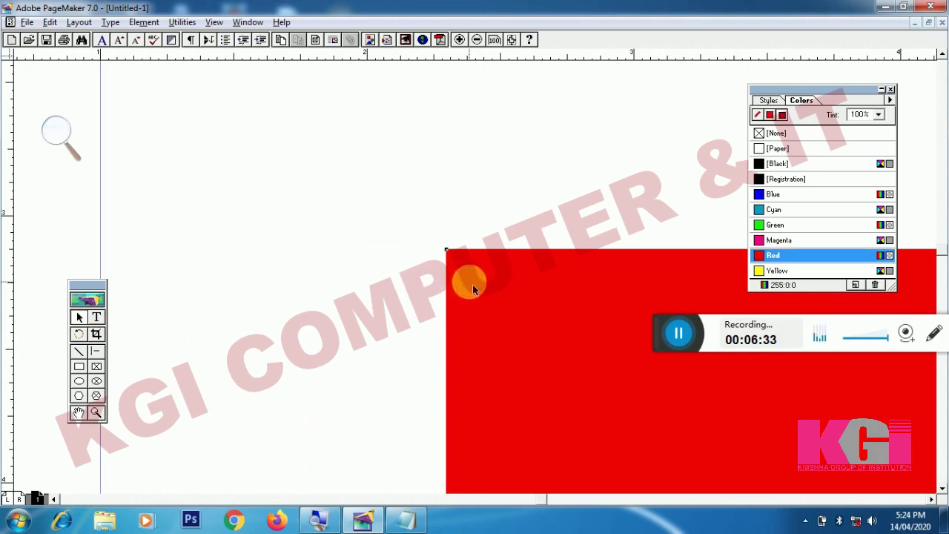
pyautogui.click(80, 318)
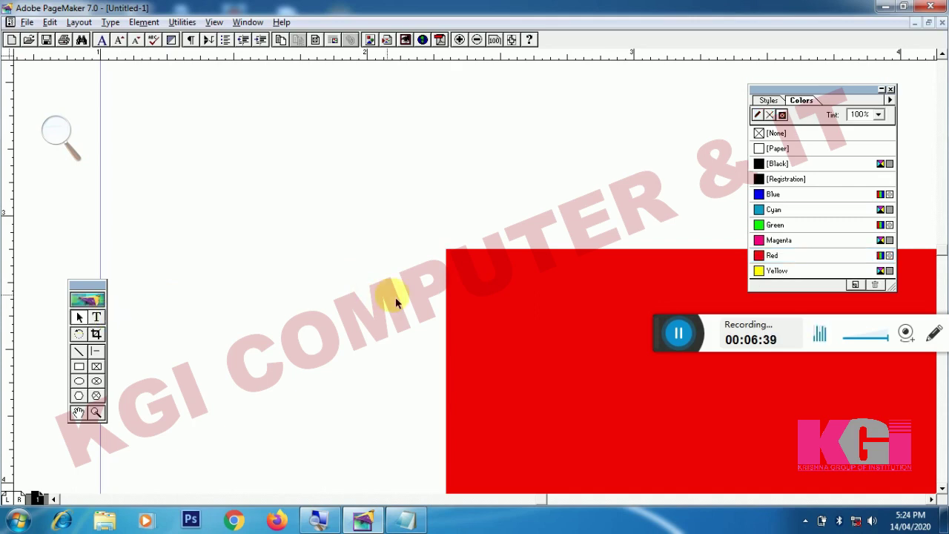
pyautogui.click(480, 294)
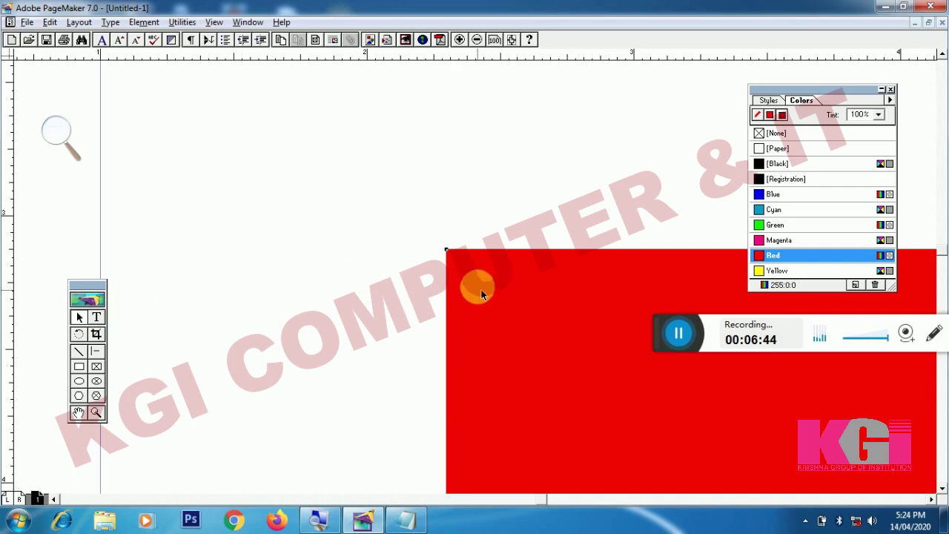
# Apply the fourth Rounded Corners style, the smallest radius in the second row, to the selected red rectangle
pyautogui.click(152, 23)
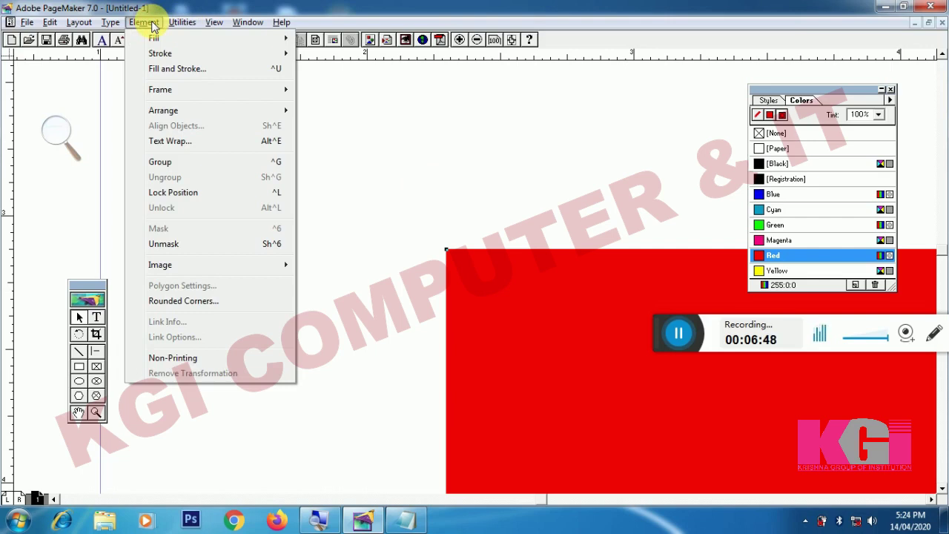
pyautogui.click(221, 306)
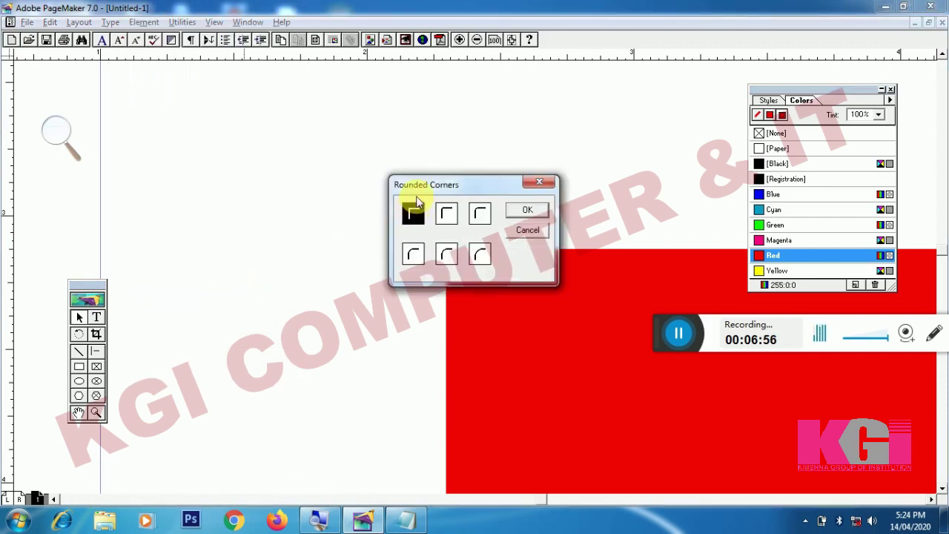
pyautogui.moveTo(420, 186); pyautogui.dragTo(607, 151)
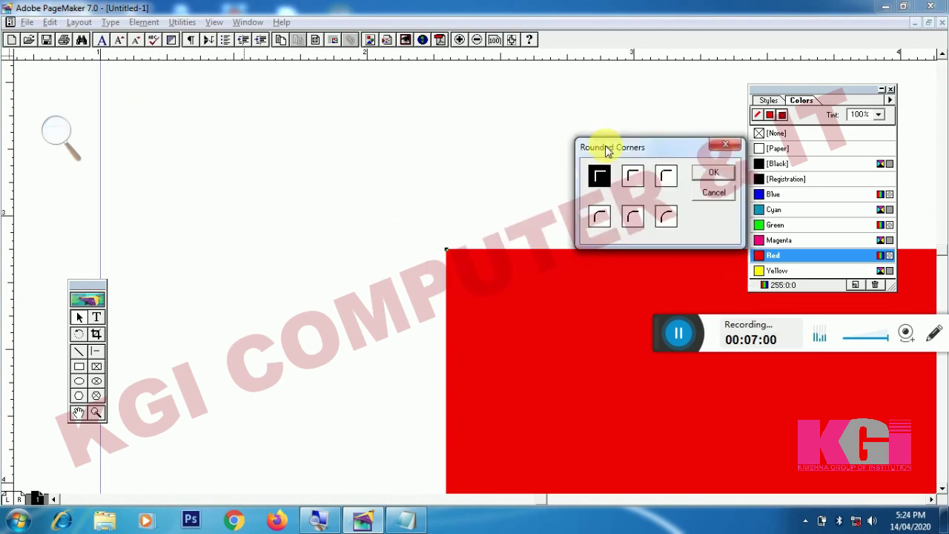
pyautogui.click(666, 217)
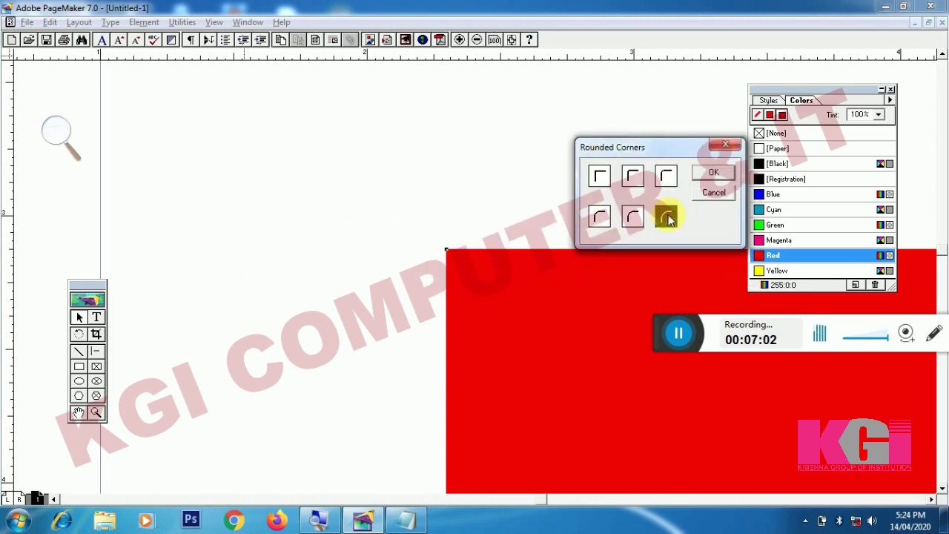
pyautogui.click(601, 216)
pyautogui.click(705, 177)
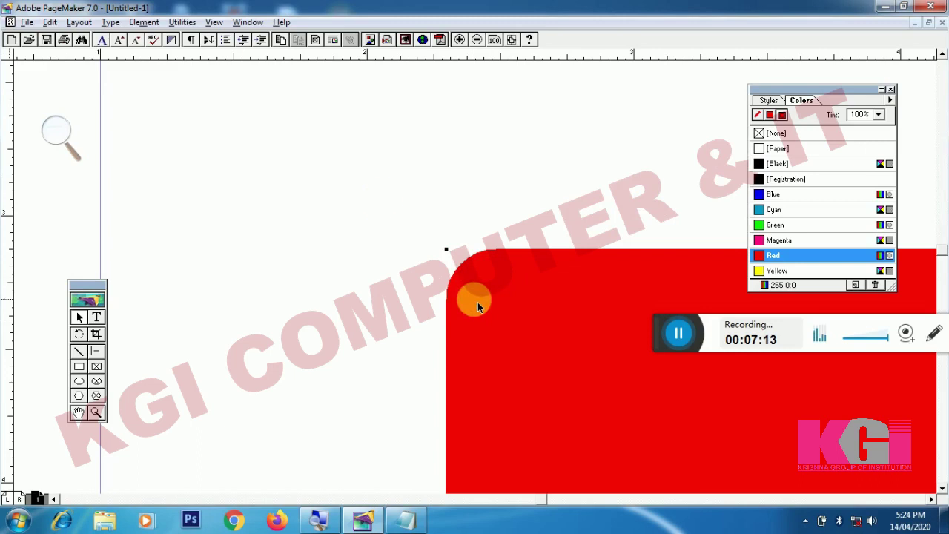
# Change the red rectangle's Rounded Corners style to the sixth option, the one with the largest radius
pyautogui.click(144, 22)
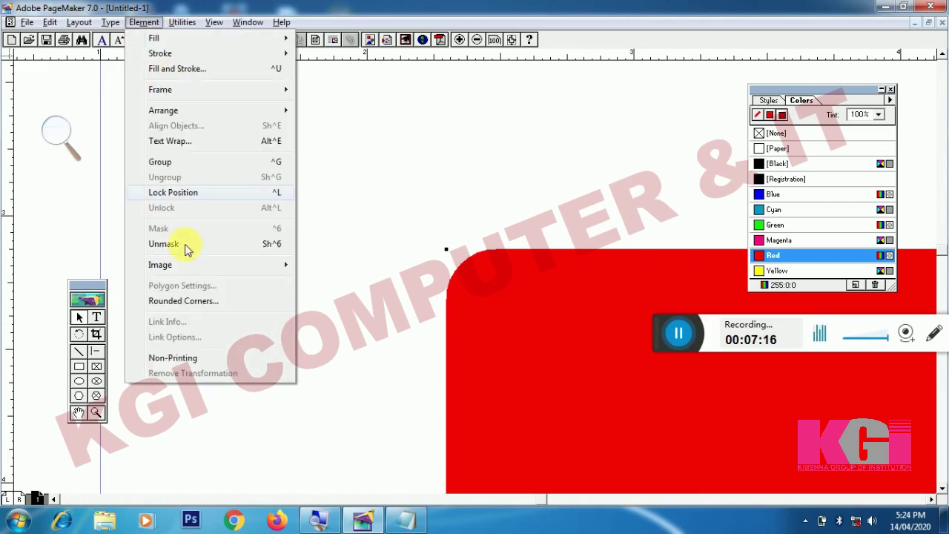
pyautogui.click(211, 310)
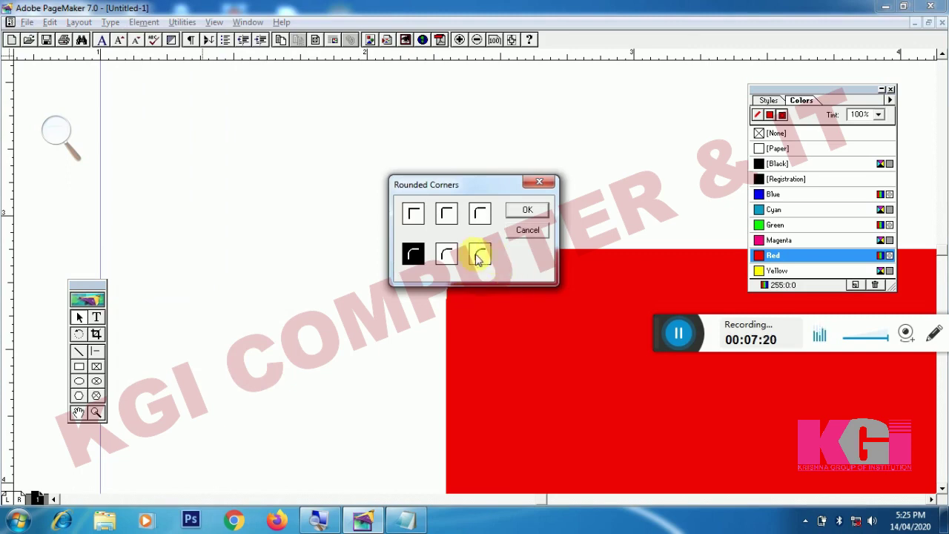
pyautogui.click(480, 255)
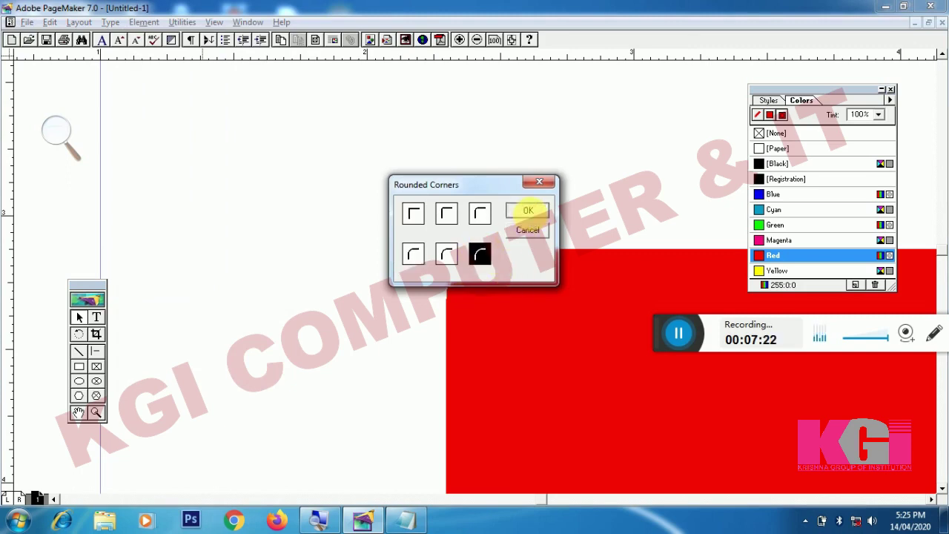
pyautogui.click(531, 219)
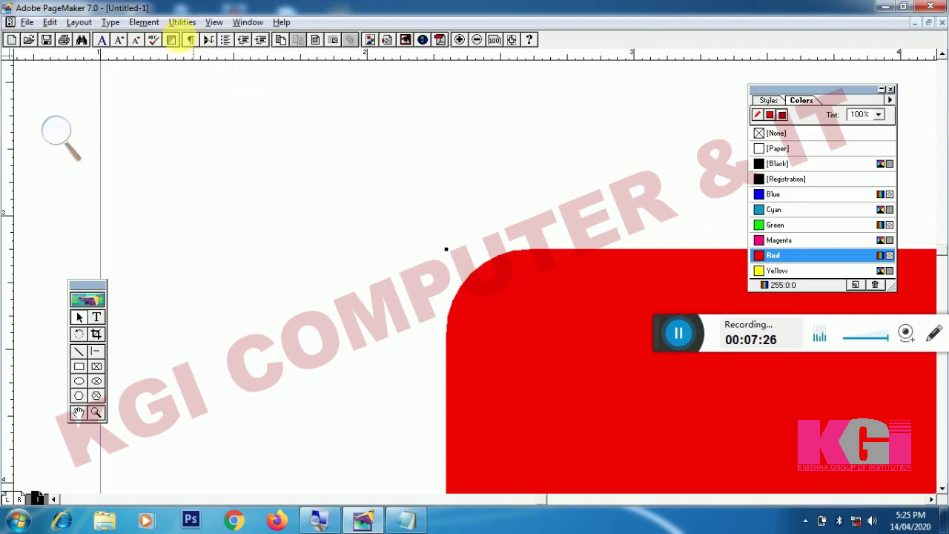
# Return the rectangle to square corners using Rounded Corners, and delete it from the page
pyautogui.click(150, 22)
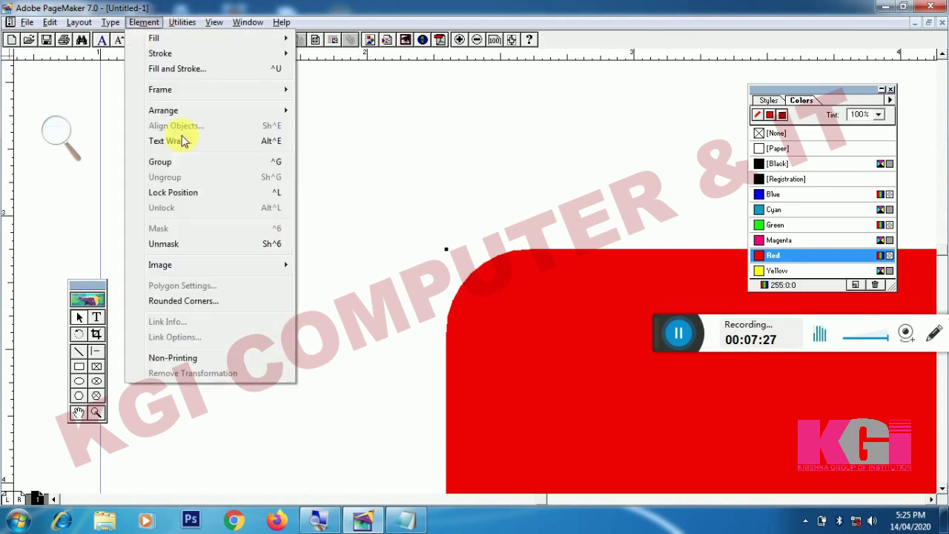
pyautogui.click(199, 305)
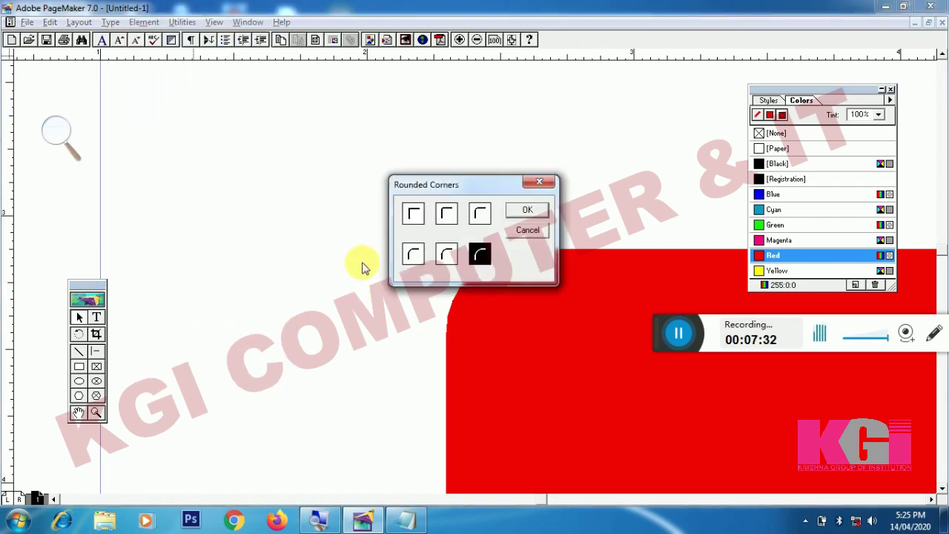
pyautogui.click(413, 214)
pyautogui.click(528, 211)
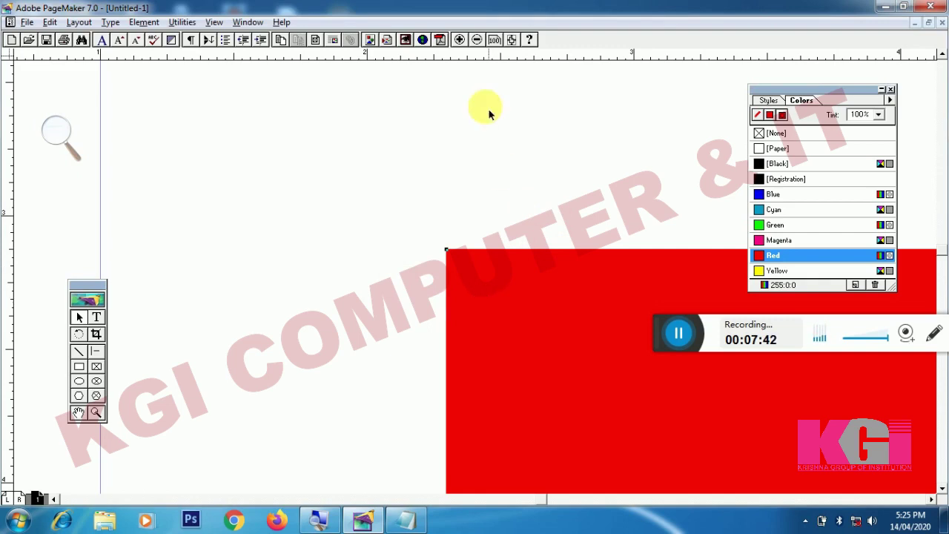
pyautogui.click(510, 41)
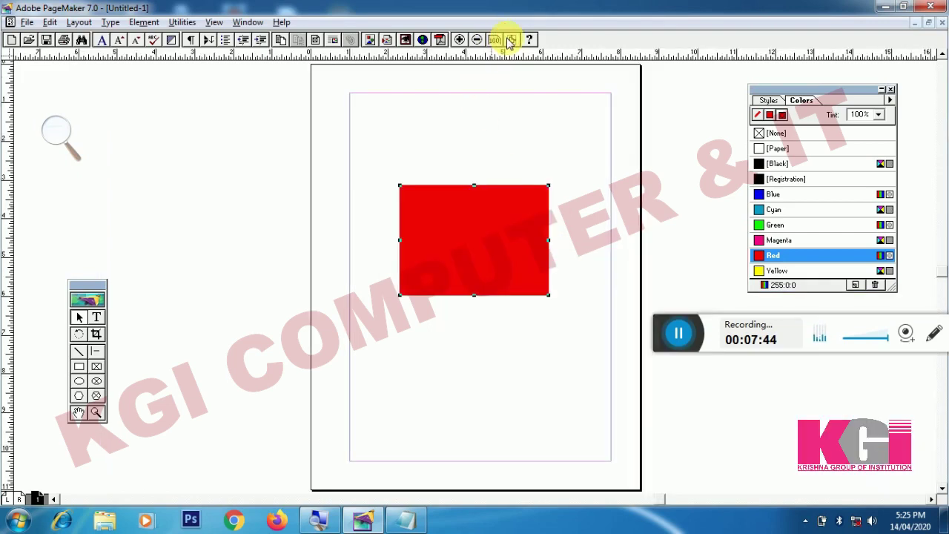
pyautogui.press('Delete')
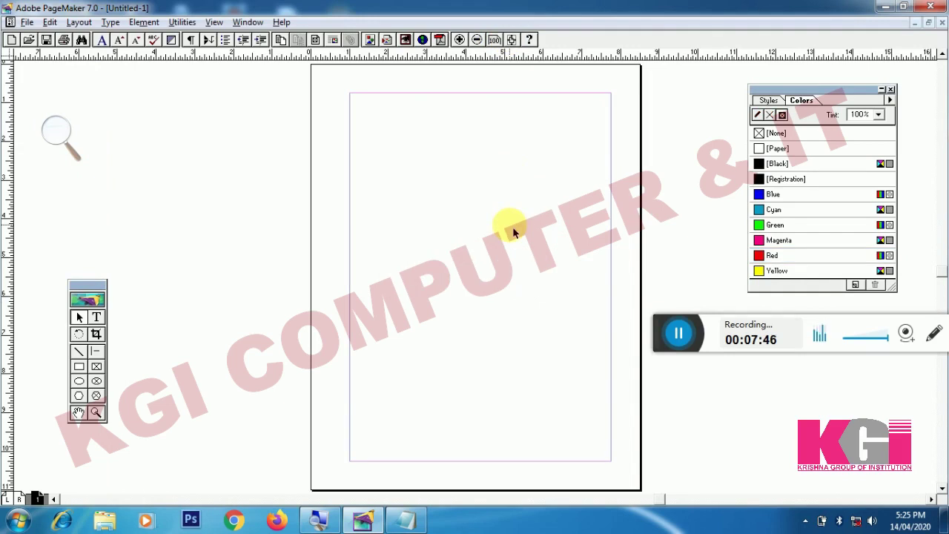
# Switch to Notepad, highlight the Polygon Settings item in the outline, and return to PageMaker
pyautogui.click(419, 520)
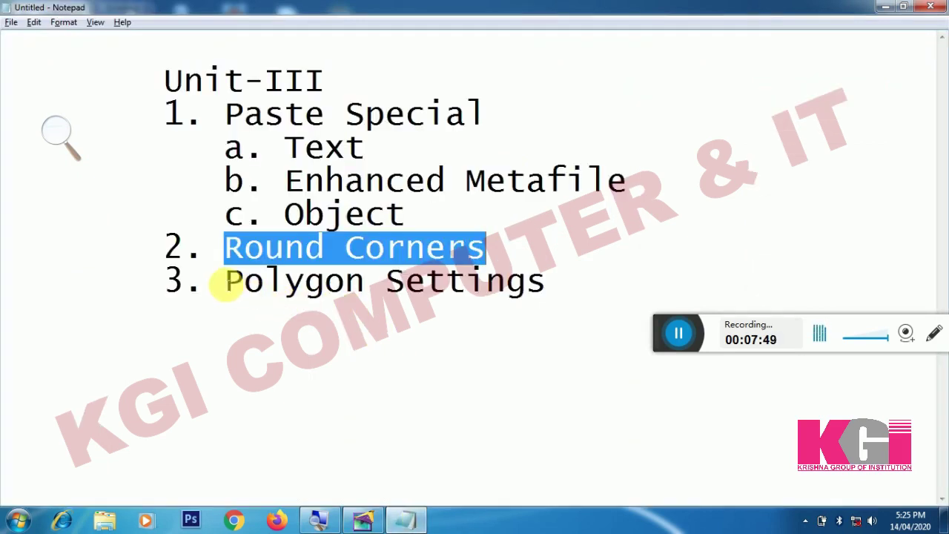
pyautogui.moveTo(225, 283); pyautogui.dragTo(546, 280)
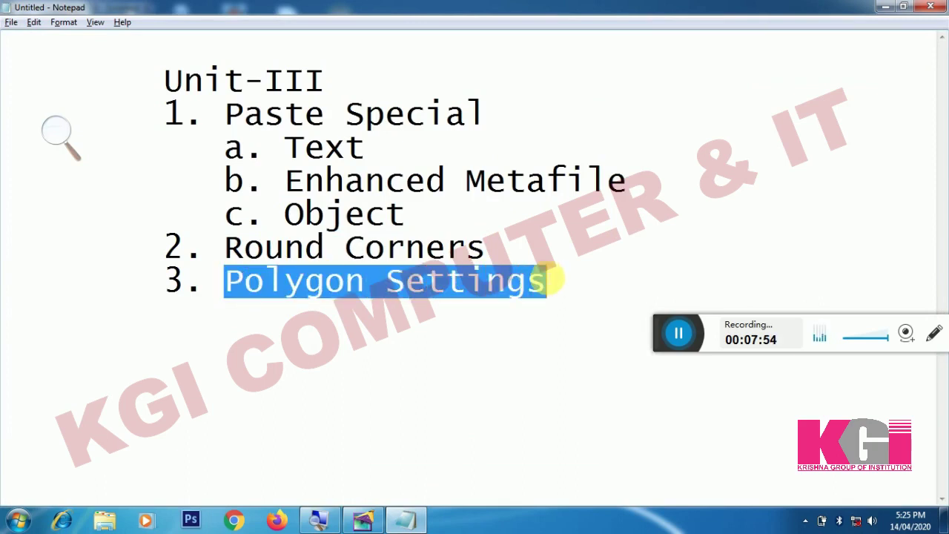
pyautogui.click(355, 523)
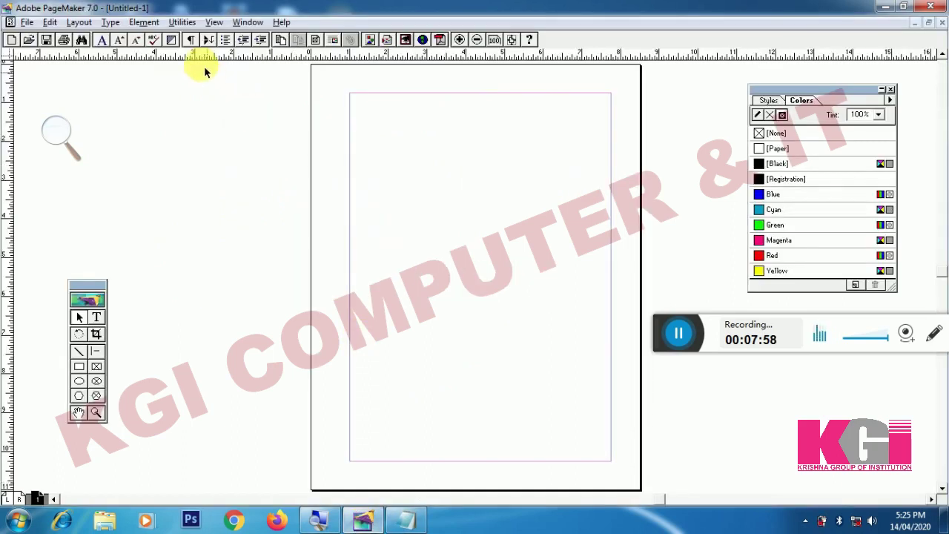
# View the number of sides and star inset options in Polygon Settings, and close the dialog without changes
pyautogui.click(158, 25)
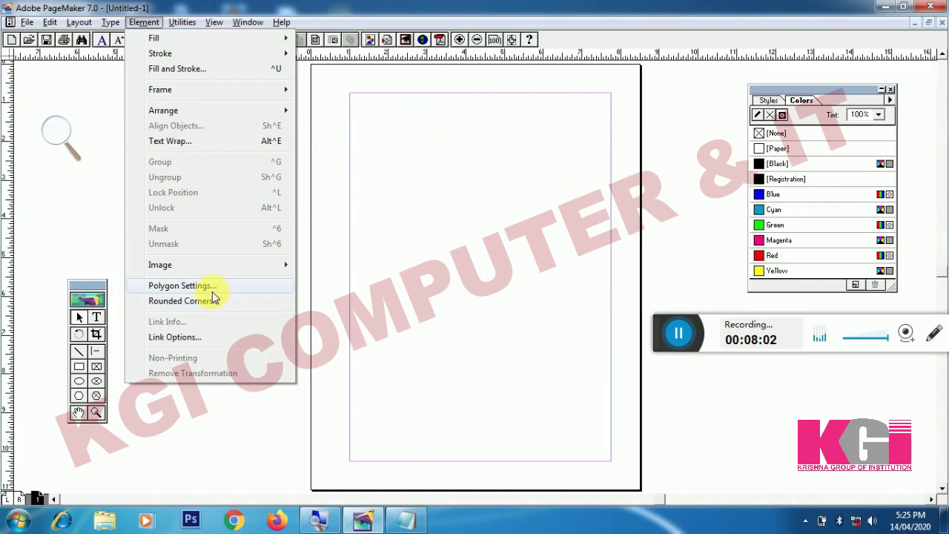
pyautogui.click(182, 285)
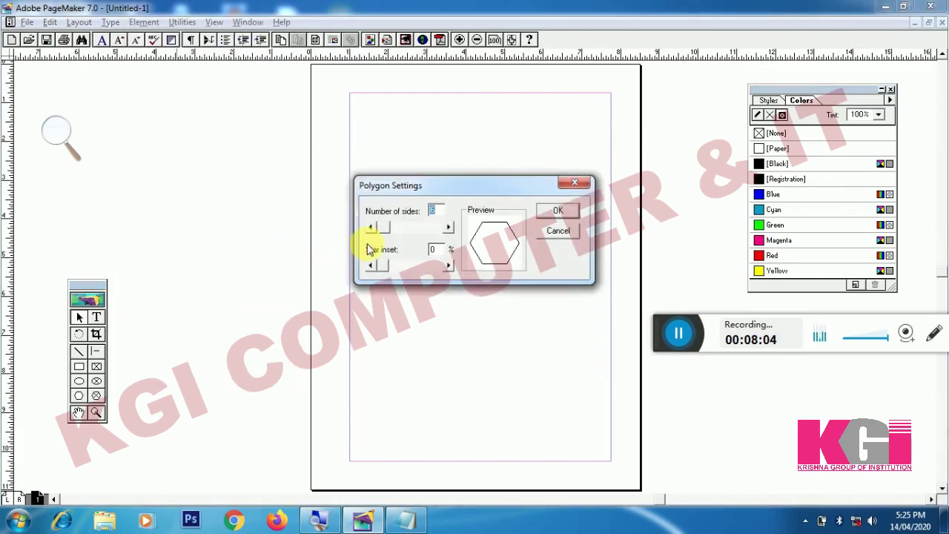
pyautogui.click(549, 233)
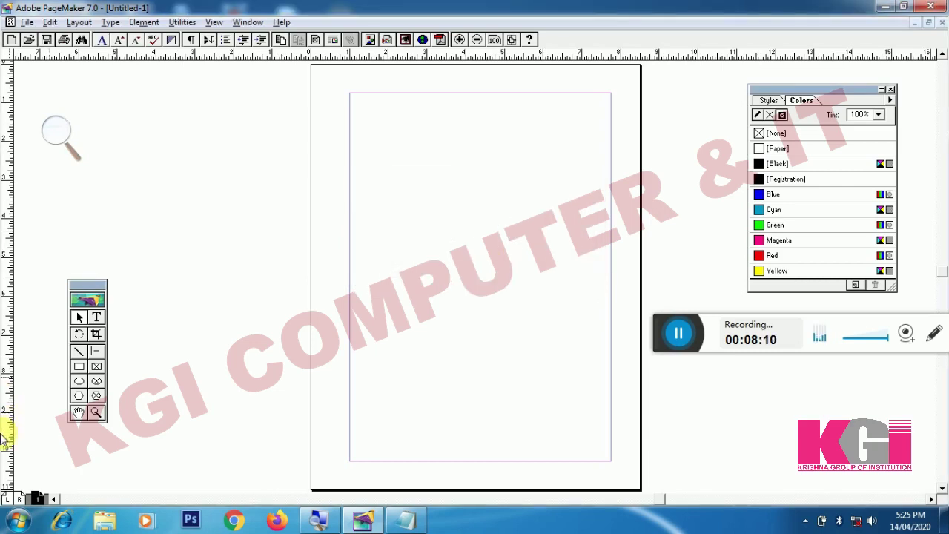
# Draw a hexagon about 4.6 by 4.1 inches in the upper middle of the page and color it Blue
pyautogui.click(79, 395)
pyautogui.moveTo(400, 177)
pyautogui.mouseDown()
pyautogui.moveTo(531, 324)
pyautogui.moveTo(578, 333)
pyautogui.mouseUp()
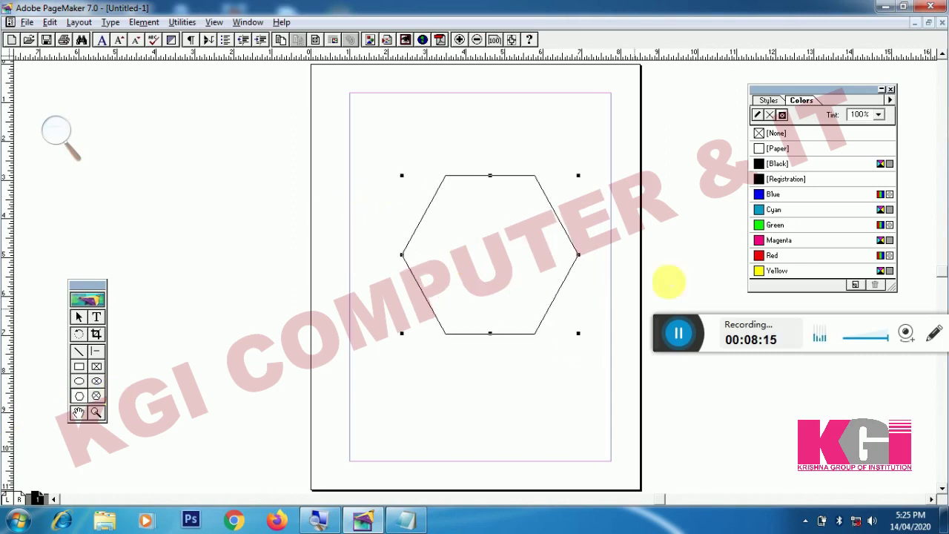
pyautogui.click(776, 195)
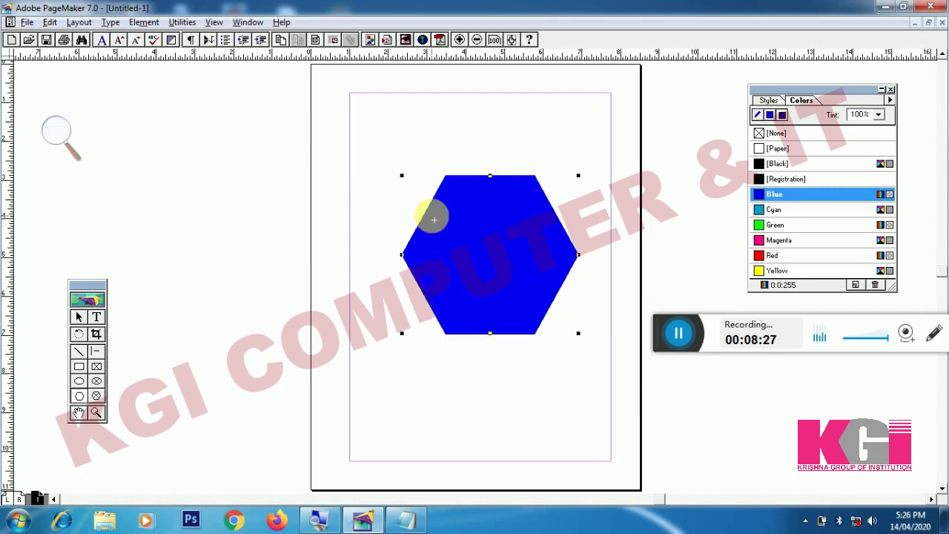
# Open Polygon Settings for the blue hexagon, move the dialog clear of the shape, and lower the number of sides to 3
pyautogui.click(145, 22)
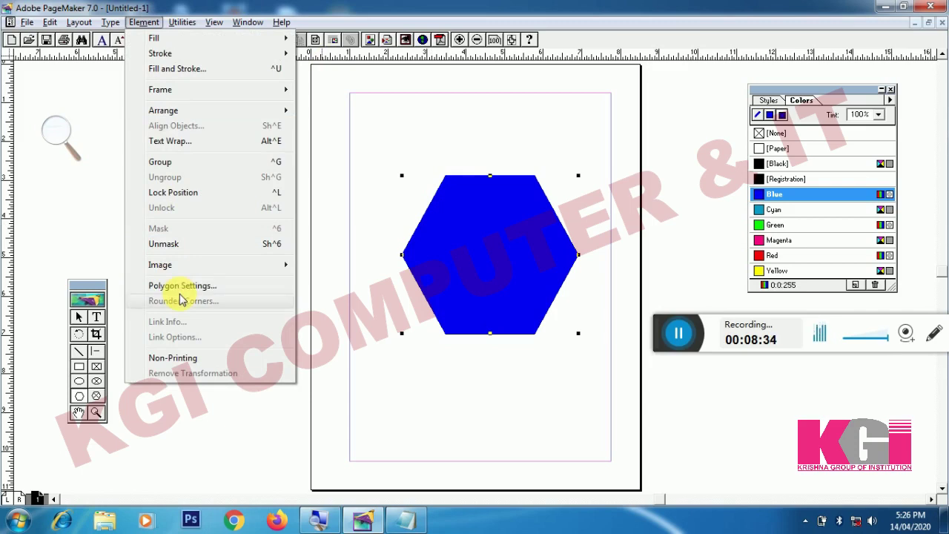
pyautogui.click(77, 317)
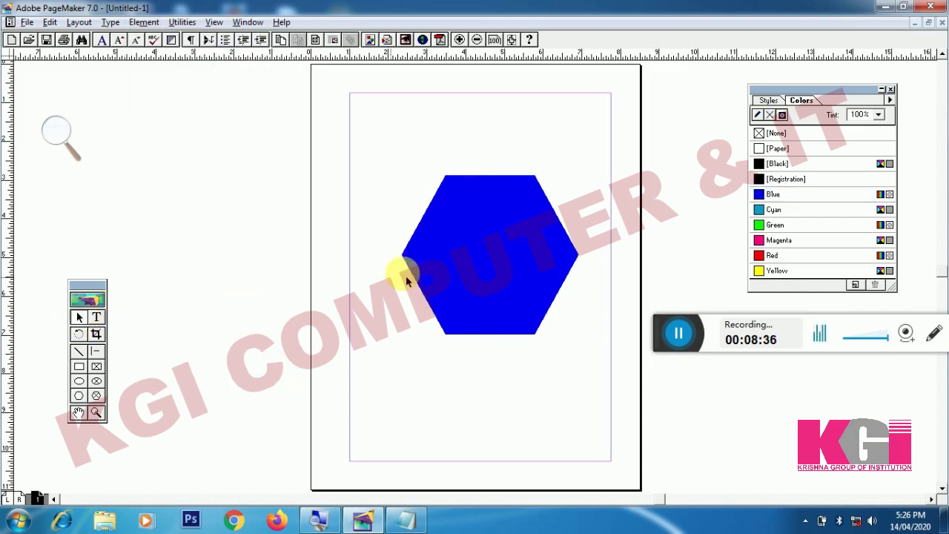
pyautogui.click(475, 242)
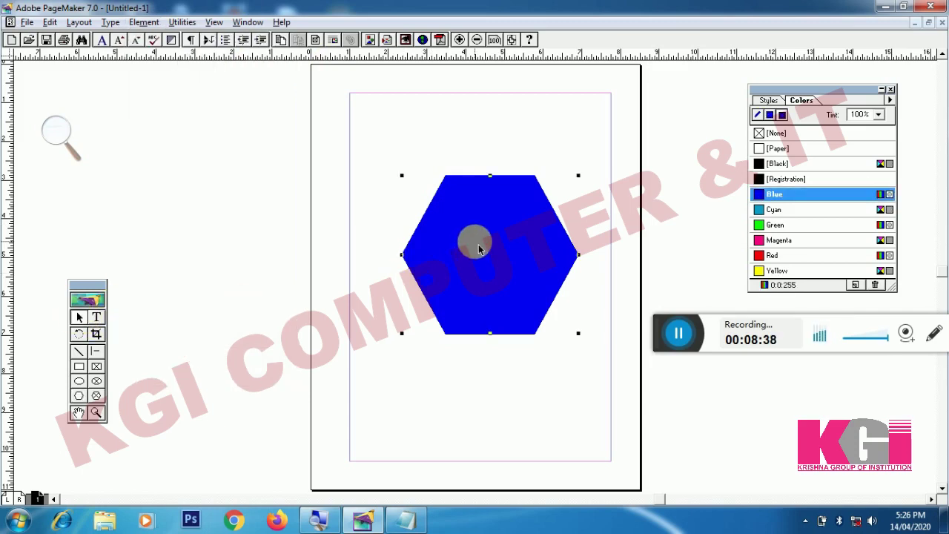
pyautogui.click(159, 22)
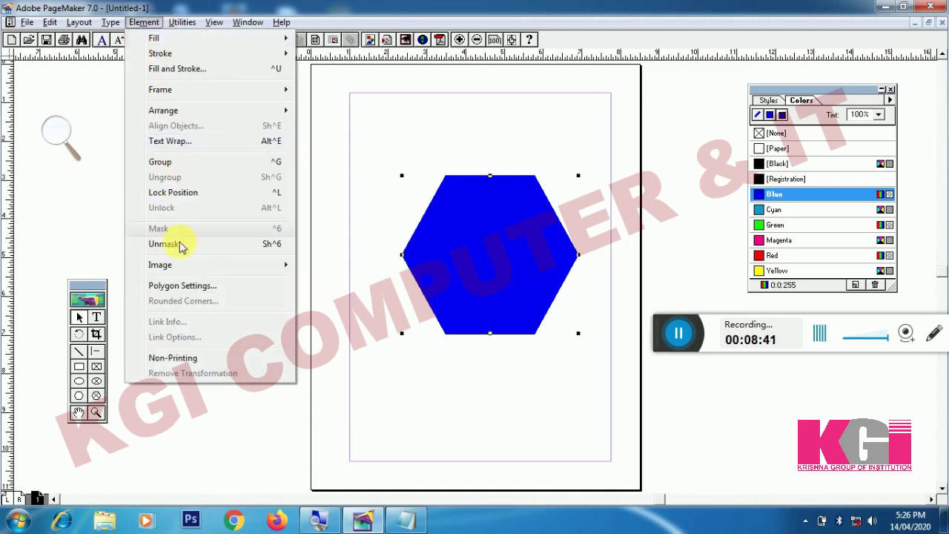
pyautogui.click(227, 287)
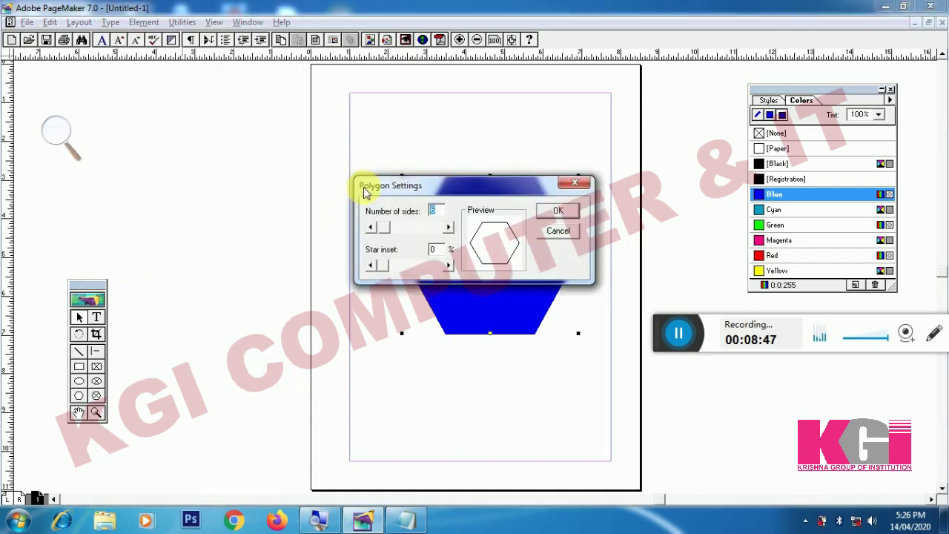
pyautogui.moveTo(384, 187); pyautogui.dragTo(248, 276)
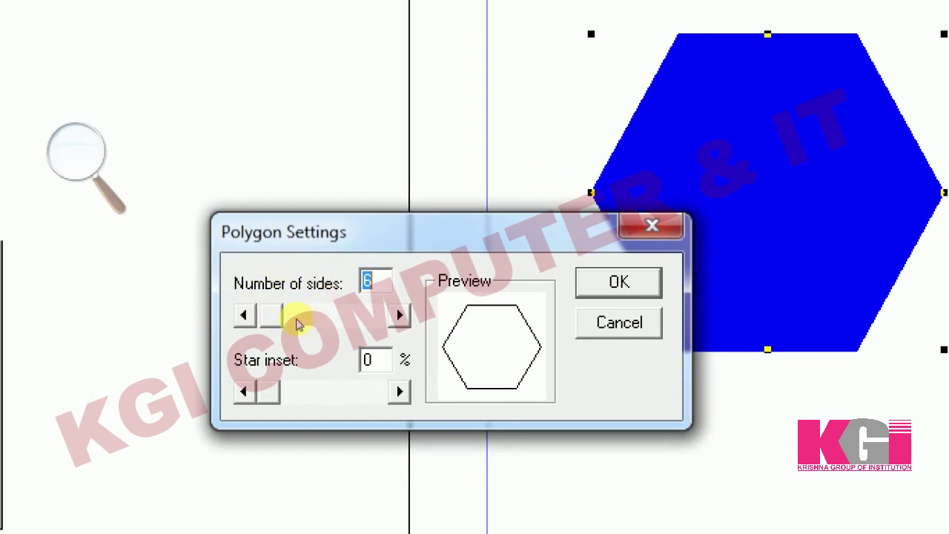
pyautogui.click(232, 318)
pyautogui.click(232, 317)
pyautogui.click(231, 317)
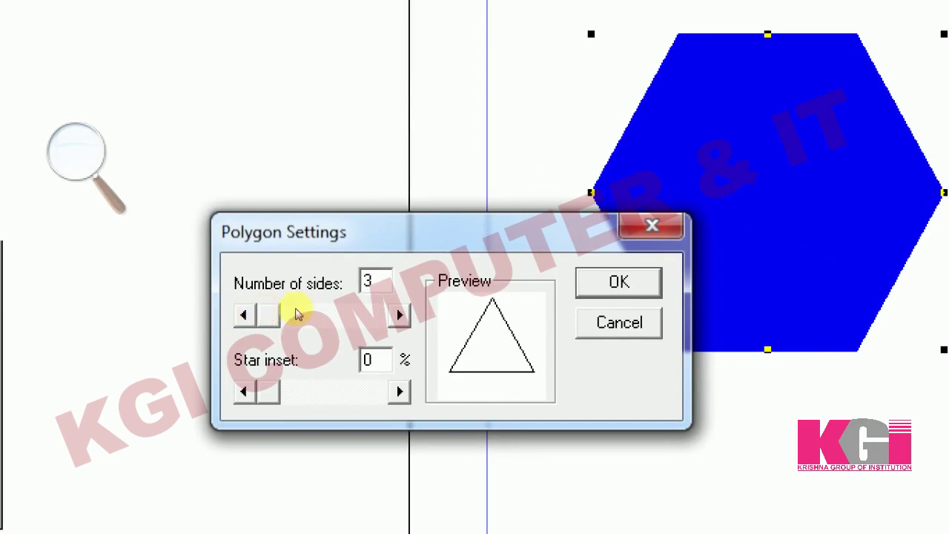
# Raise the number of sides in Polygon Settings step by step to 22, previewing the shape
pyautogui.click(310, 319)
pyautogui.click(310, 319)
pyautogui.click(310, 319)
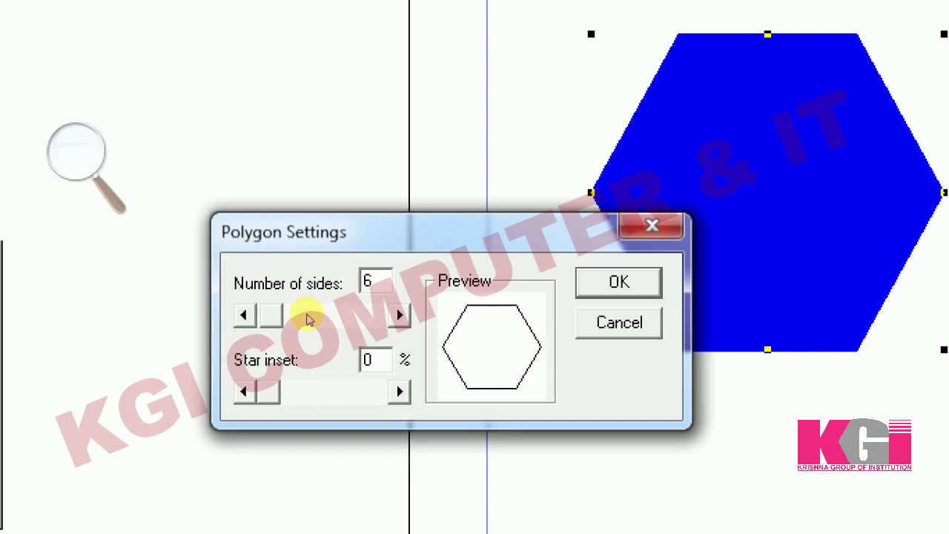
pyautogui.click(310, 319)
pyautogui.click(310, 319)
pyautogui.click(310, 319)
pyautogui.click(310, 319)
pyautogui.click(310, 319)
pyautogui.click(310, 319)
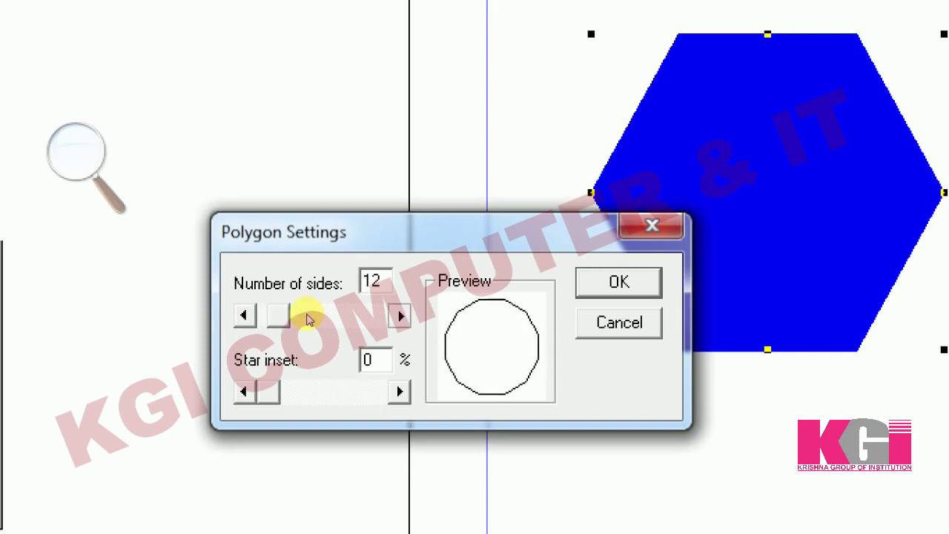
pyautogui.click(310, 319)
pyautogui.click(310, 319)
pyautogui.click(310, 319)
pyautogui.click(310, 319)
pyautogui.click(310, 319)
pyautogui.click(307, 317)
pyautogui.click(304, 314)
pyautogui.click(303, 314)
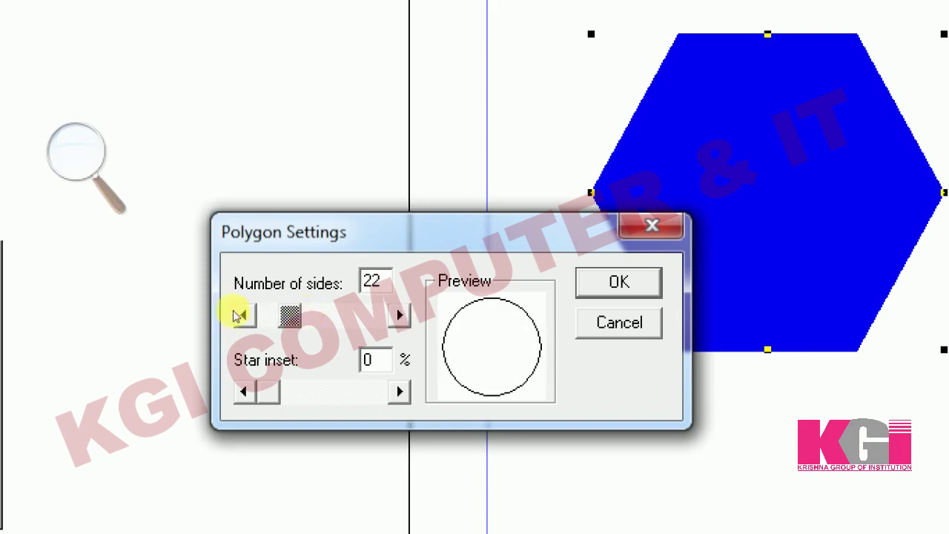
# Set the number of sides to 10 and apply it to the blue polygon
pyautogui.moveTo(247, 314); pyautogui.dragTo(252, 315)
pyautogui.click(309, 316)
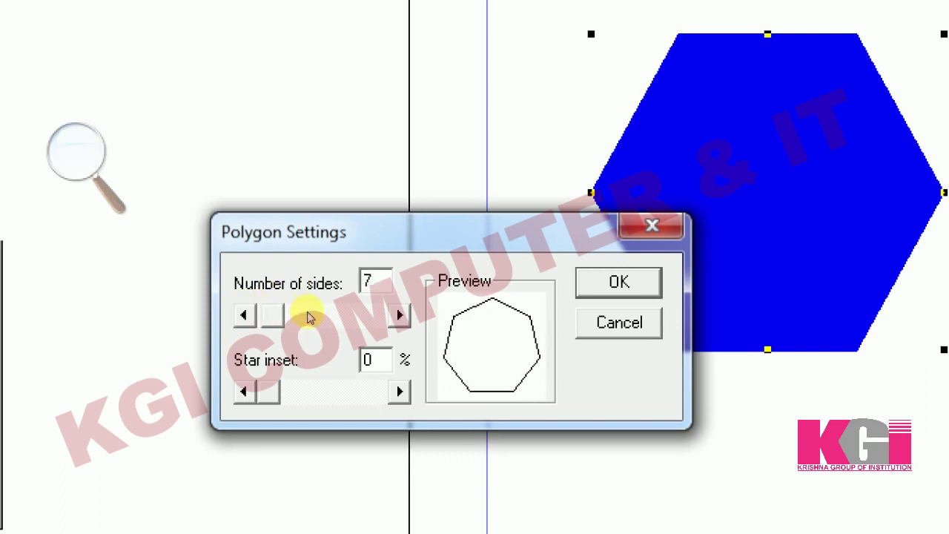
pyautogui.click(309, 316)
pyautogui.click(310, 318)
pyautogui.click(310, 319)
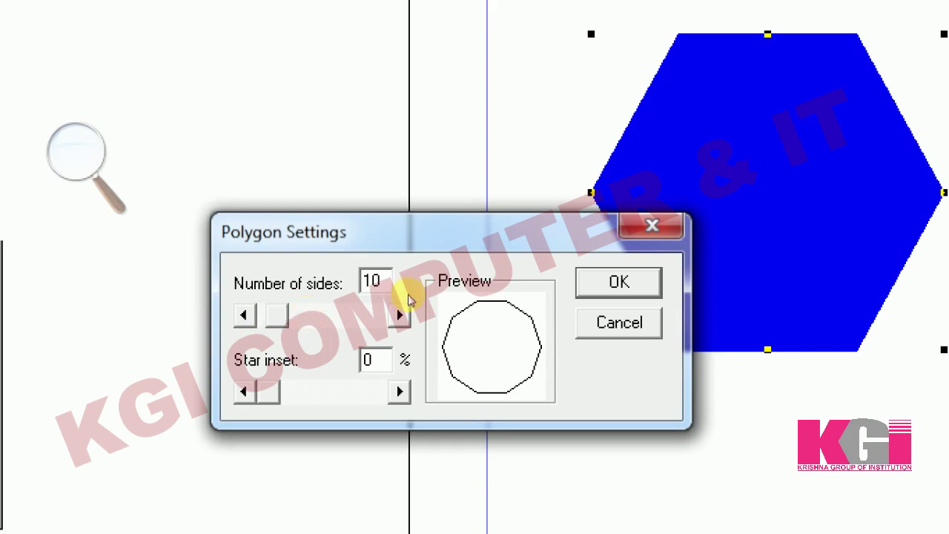
pyautogui.press('Return')
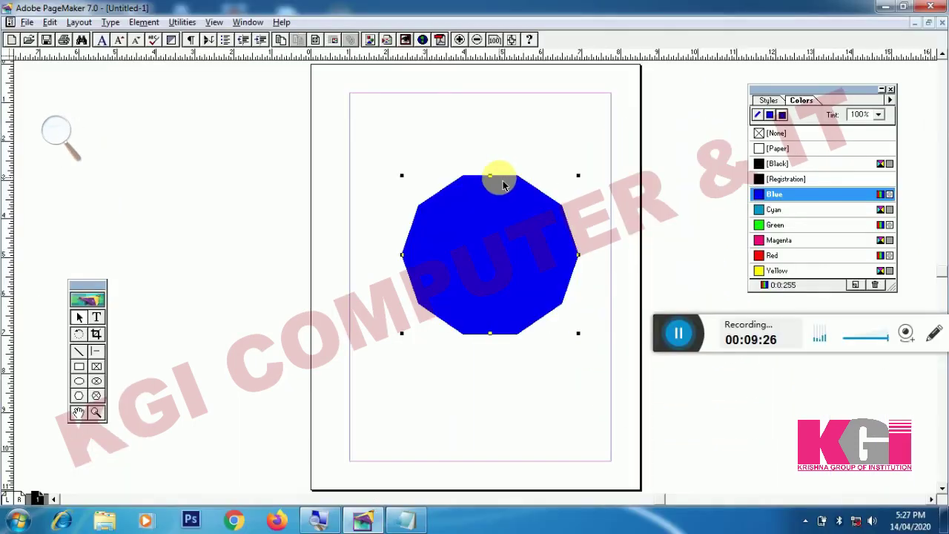
# Turn the blue ten-sided polygon into a star by applying a 20% star inset in Polygon Settings
pyautogui.click(152, 24)
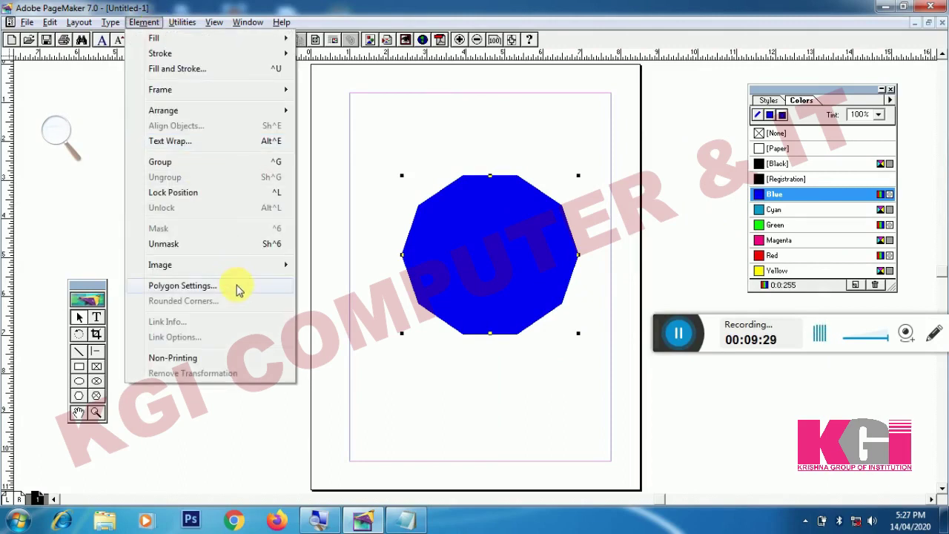
pyautogui.click(182, 286)
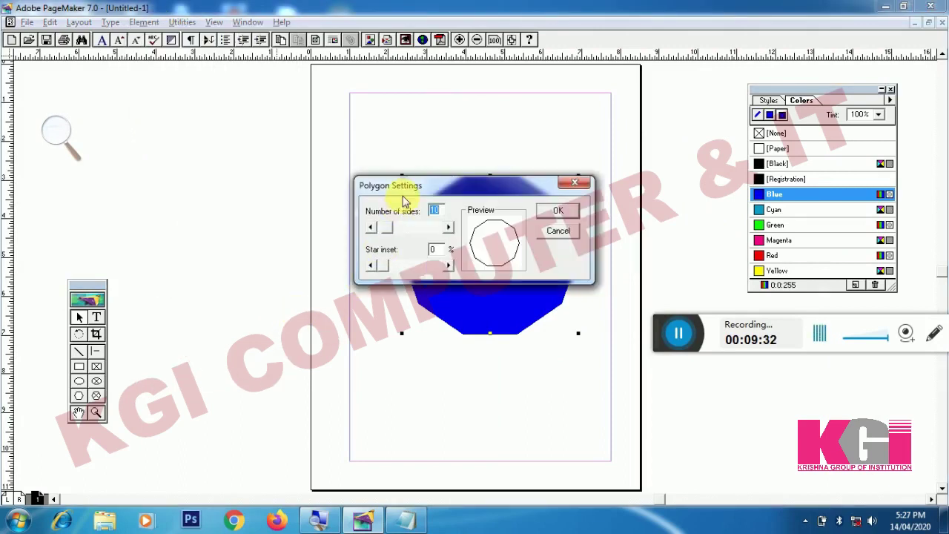
pyautogui.moveTo(402, 192); pyautogui.dragTo(346, 354)
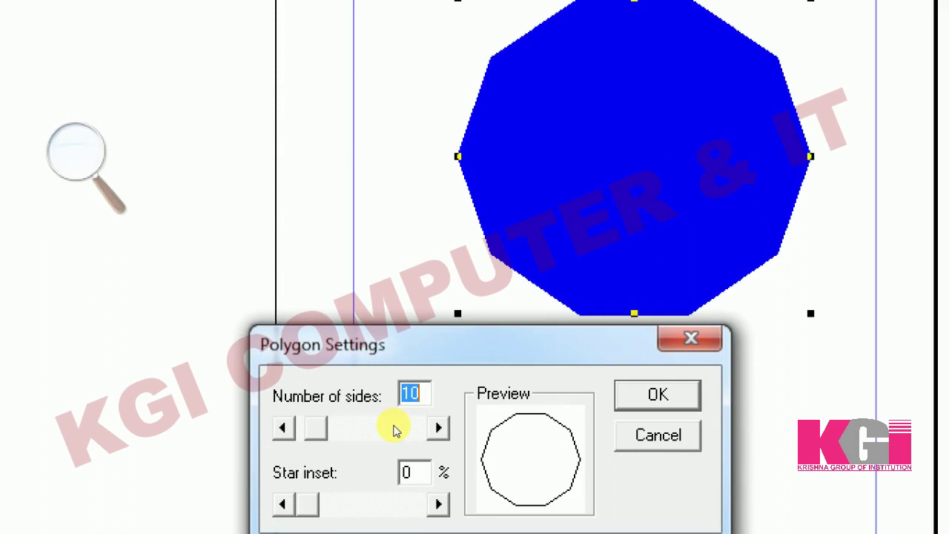
pyautogui.press('Tab')
pyautogui.press('Tab')
pyautogui.press('Tab')
pyautogui.press('Right')
pyautogui.press('Right')
pyautogui.press('Right')
pyautogui.press('Right')
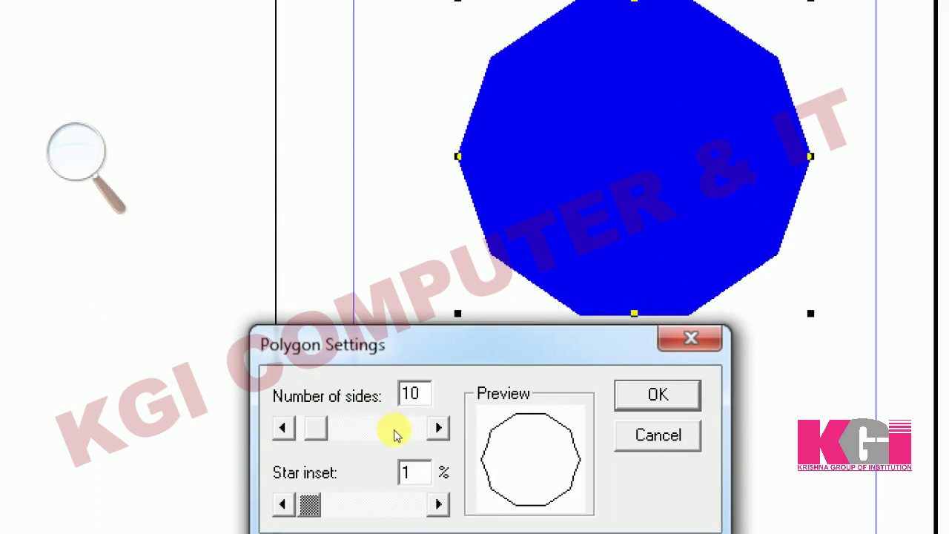
pyautogui.press('Right')
pyautogui.press('Right')
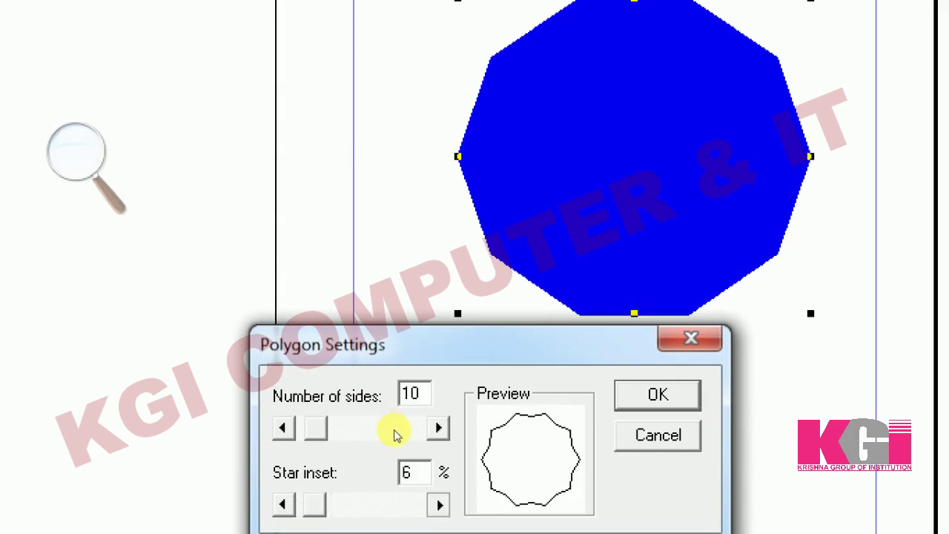
pyautogui.press('Right')
pyautogui.press('Right')
pyautogui.press('Right')
pyautogui.press('Right')
pyautogui.press('Right')
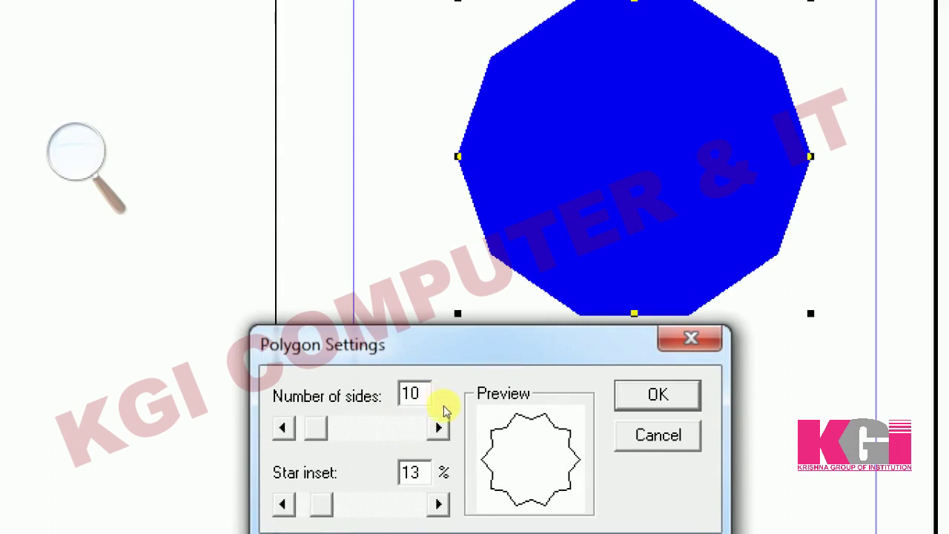
pyautogui.press('Right')
pyautogui.press('Right')
pyautogui.press('Right')
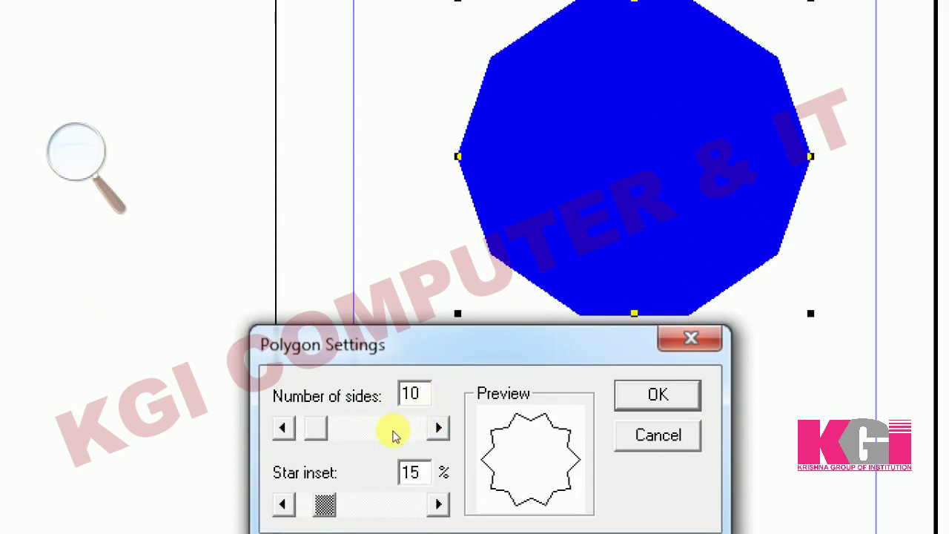
pyautogui.press('Right')
pyautogui.press('Right')
pyautogui.press('Right')
pyautogui.press('Right')
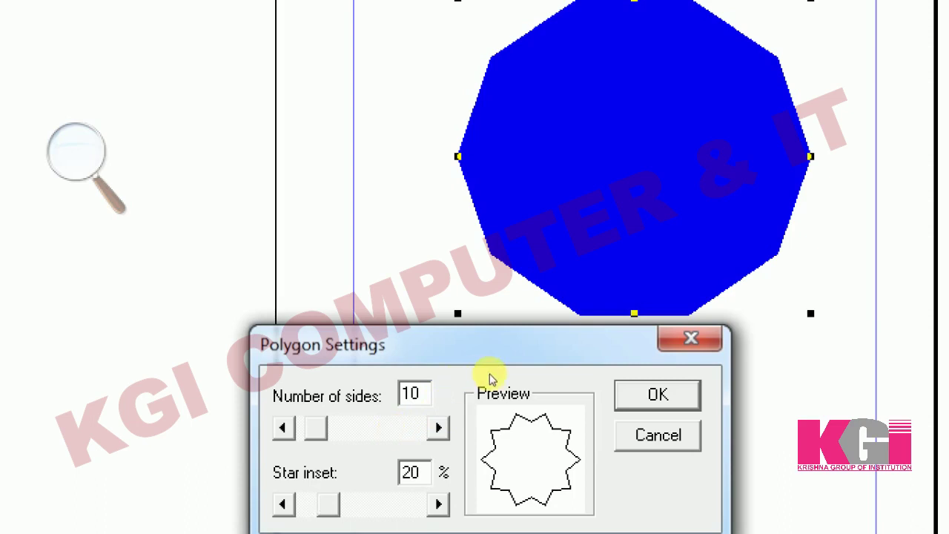
pyautogui.press('Return')
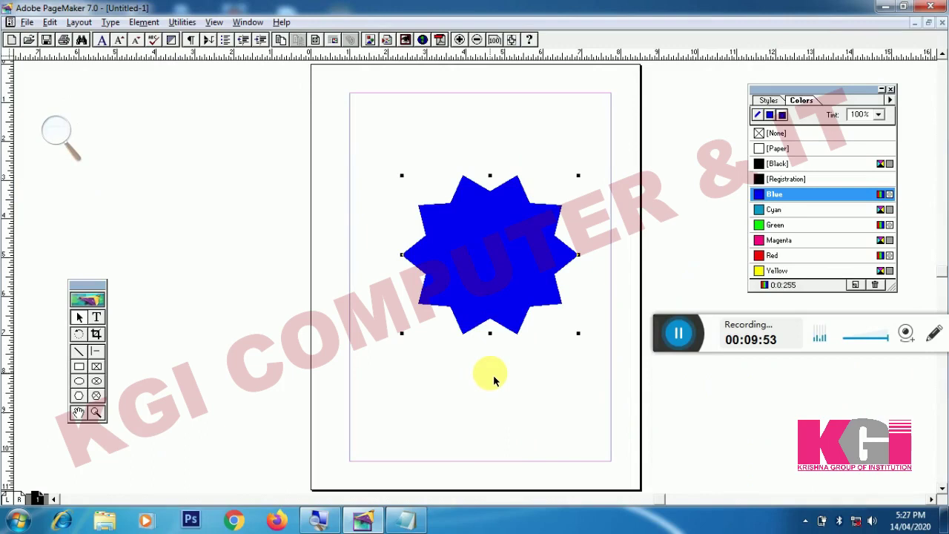
# Change the blue star to 12 sides with a 28% star inset using Polygon Settings
pyautogui.click(496, 306)
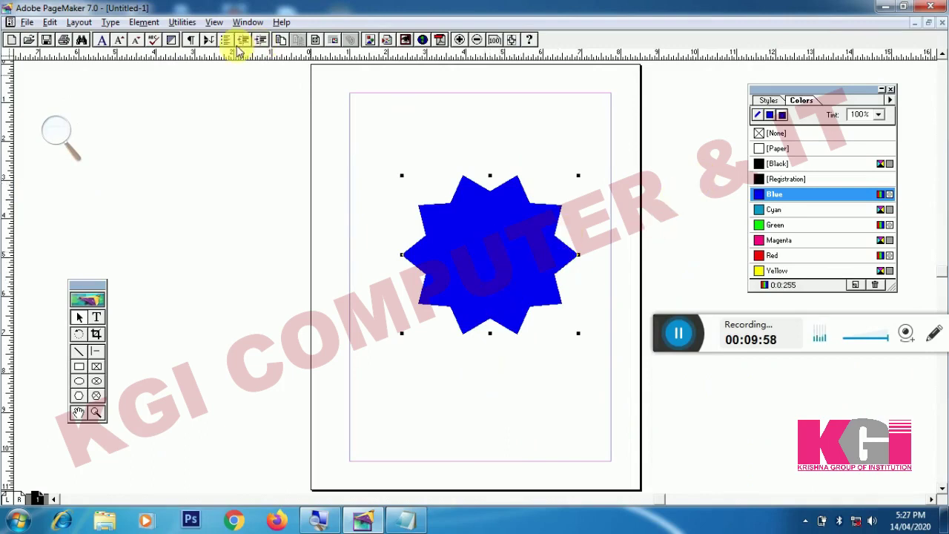
pyautogui.click(154, 22)
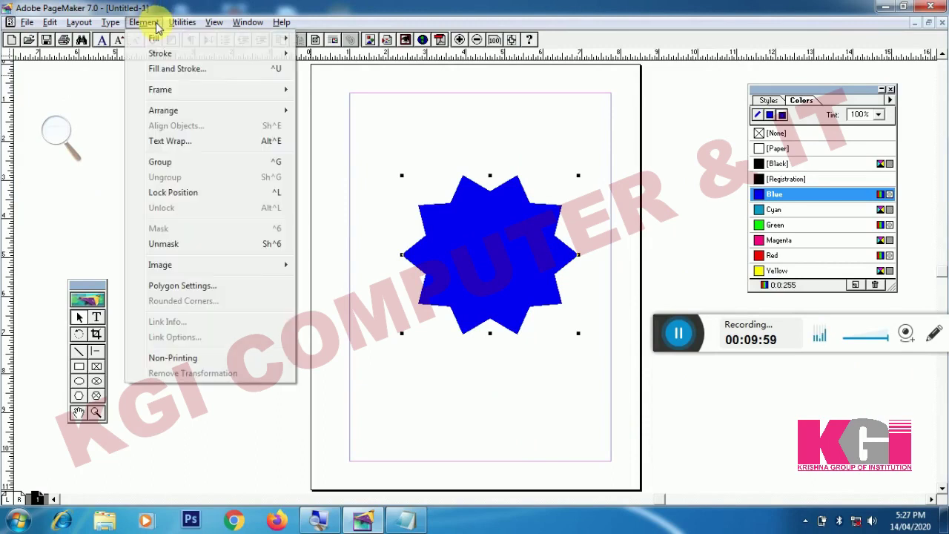
pyautogui.click(218, 290)
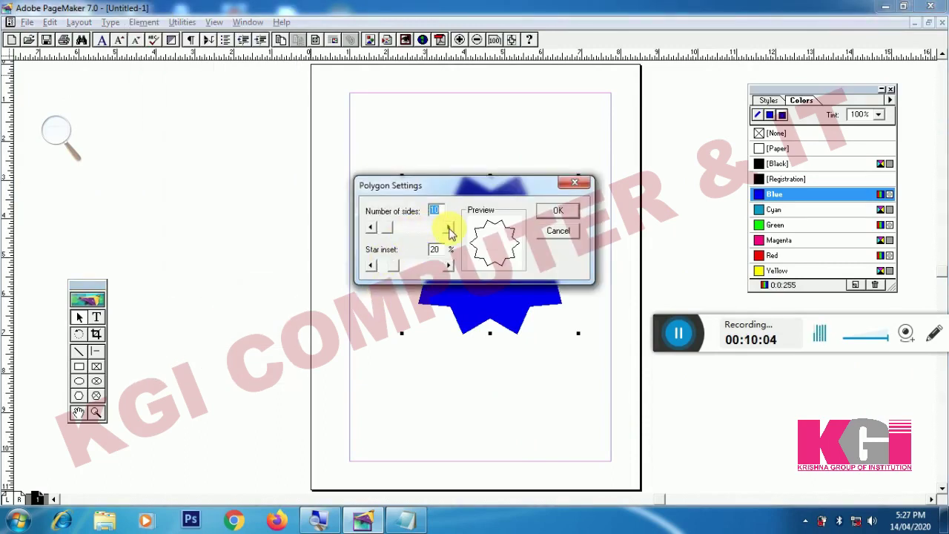
pyautogui.click(450, 228)
pyautogui.click(449, 228)
pyautogui.click(449, 266)
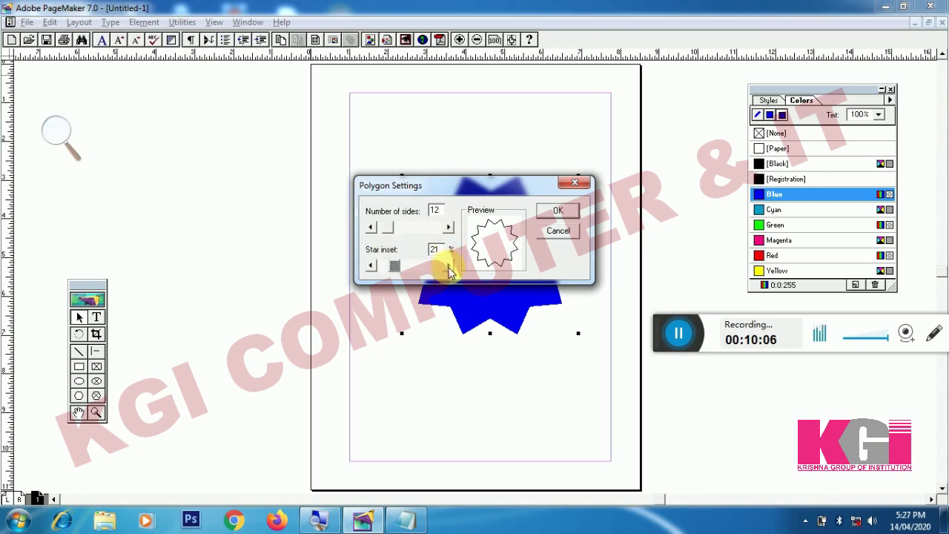
pyautogui.click(449, 266)
pyautogui.click(450, 267)
pyautogui.click(449, 266)
pyautogui.click(450, 267)
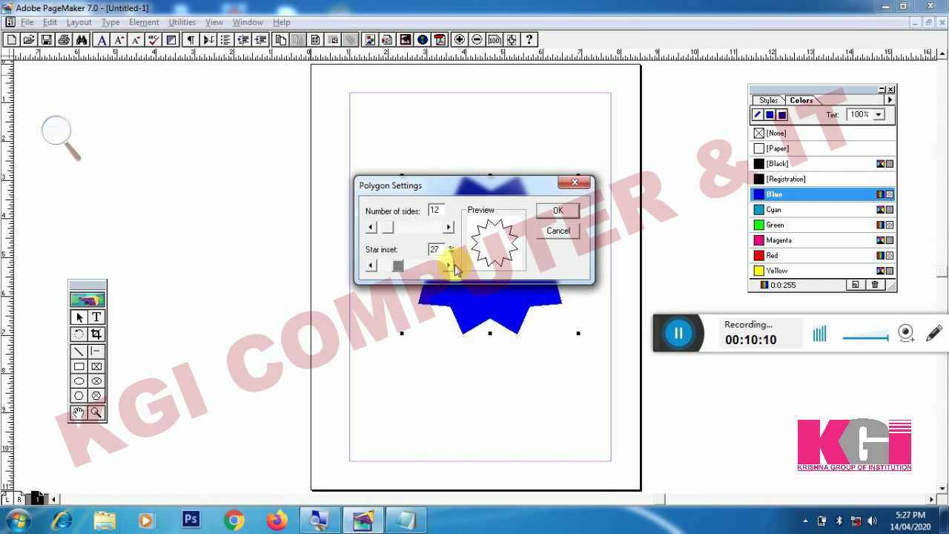
pyautogui.click(450, 266)
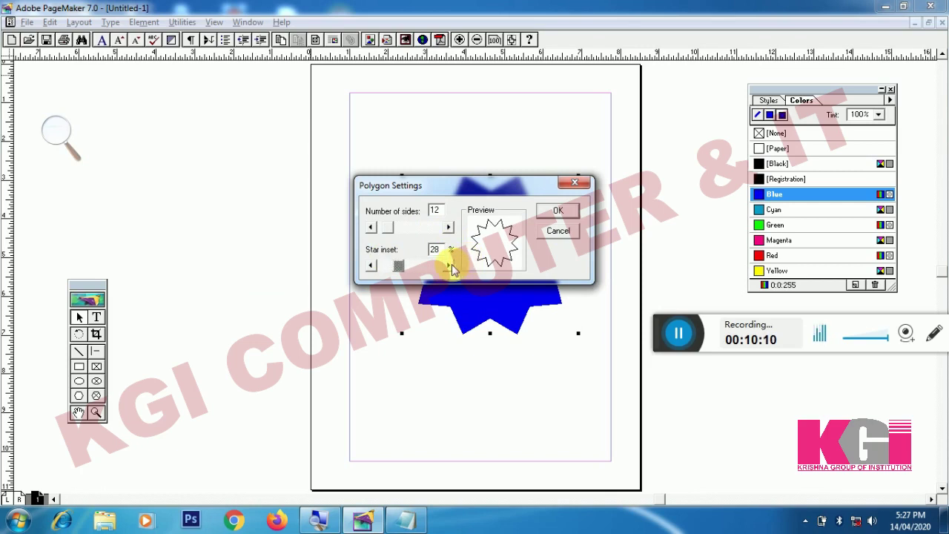
pyautogui.click(547, 220)
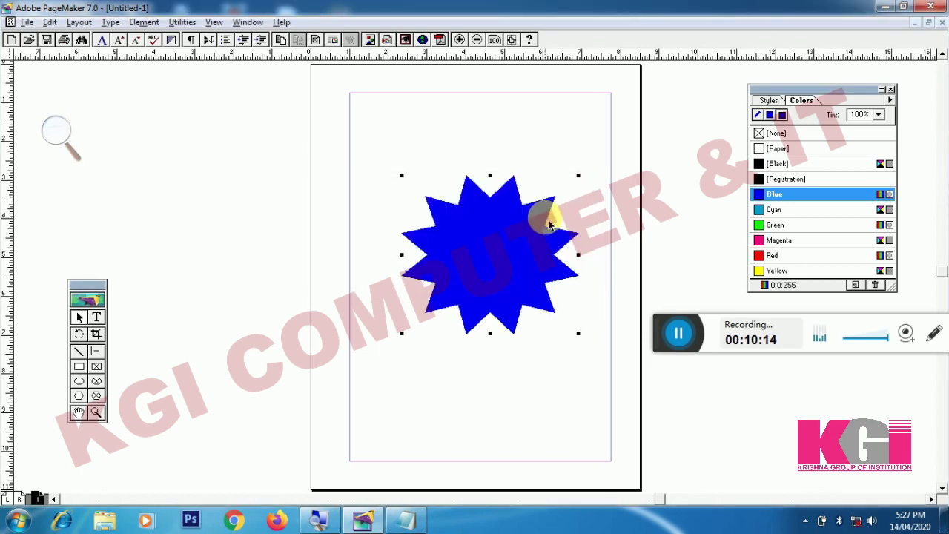
# Switch to the outline in Notepad
pyautogui.click(399, 522)
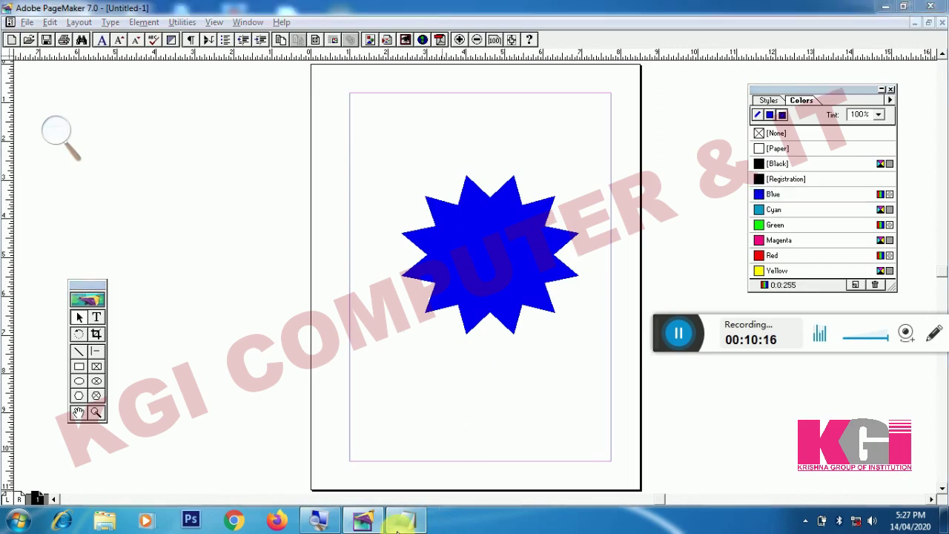